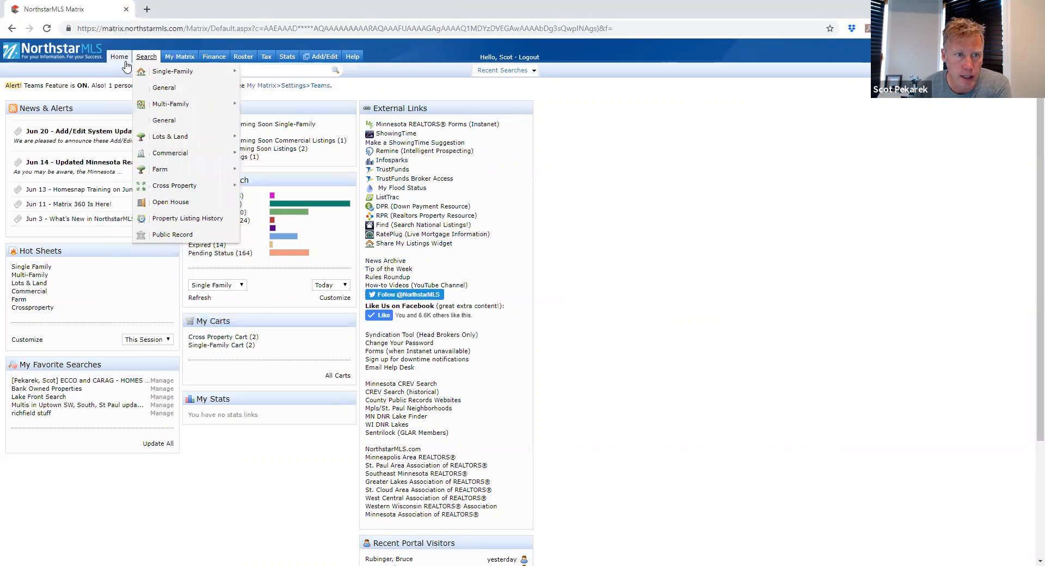
Step: Open the Single-Family General search criteria form from the Search menu
mouse_move(163, 57)
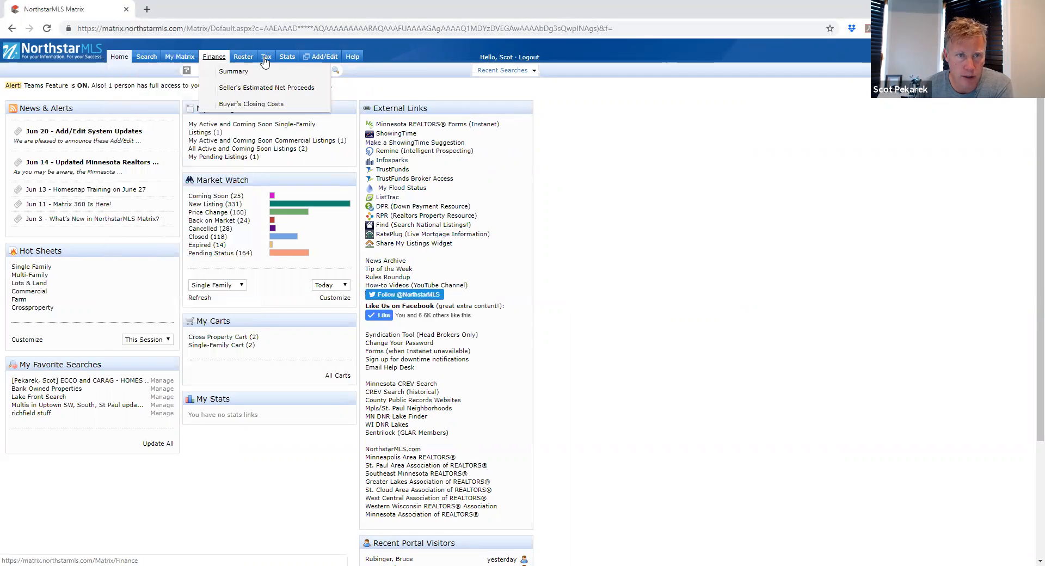
mouse_move(120, 58)
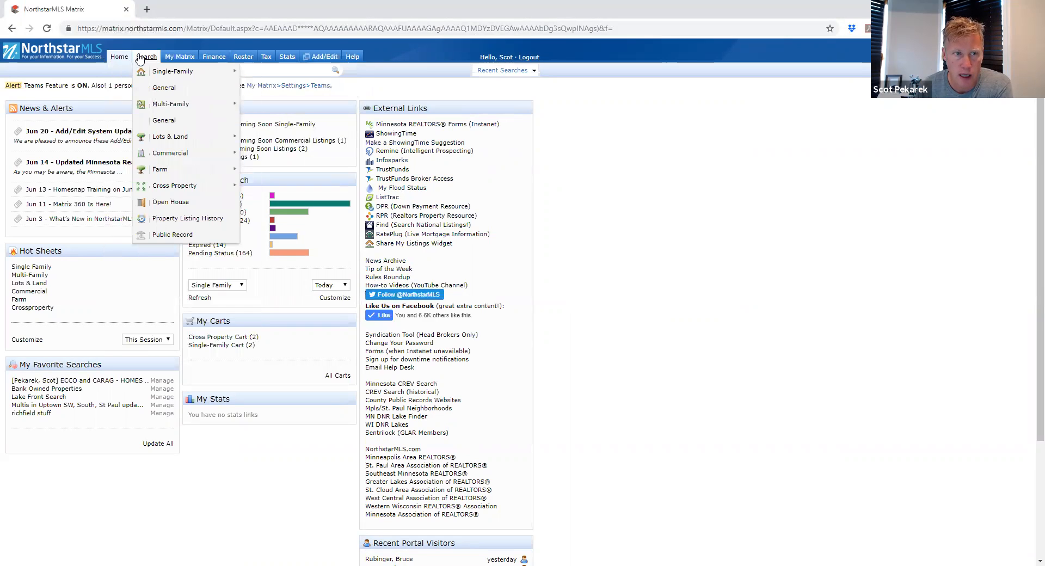
mouse_move(219, 73)
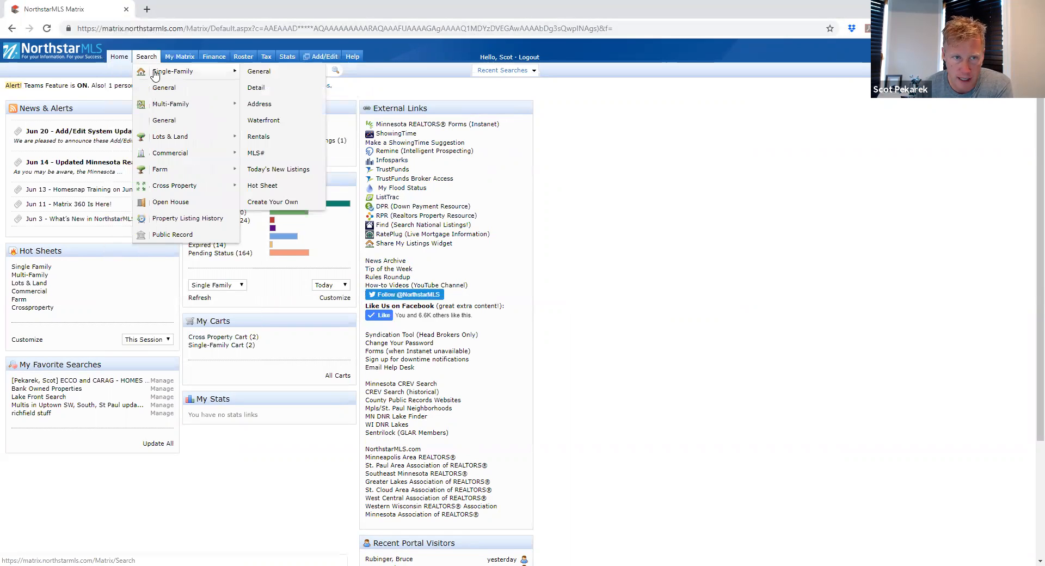
left_click(257, 76)
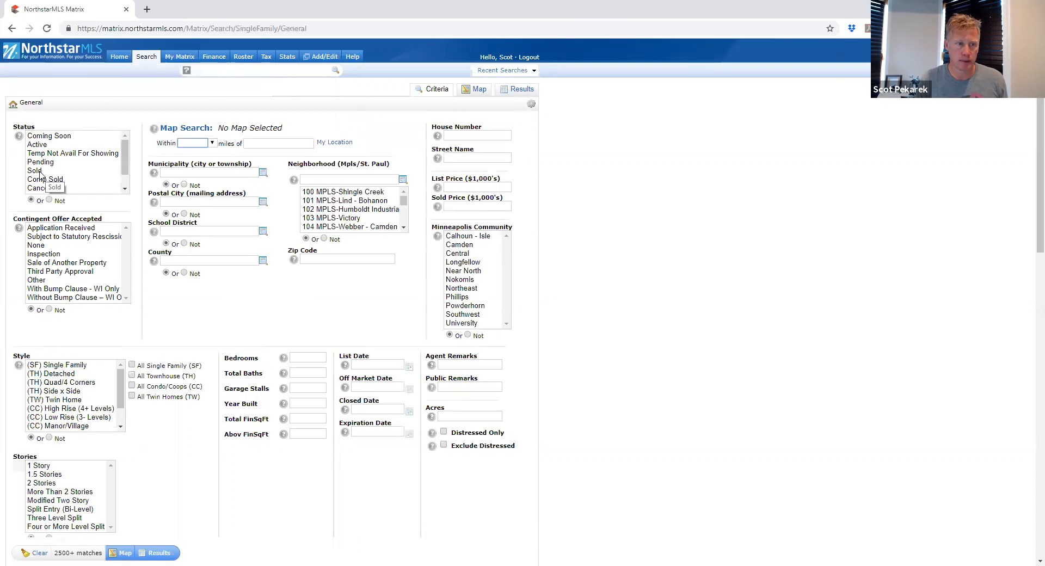
left_click(43, 172)
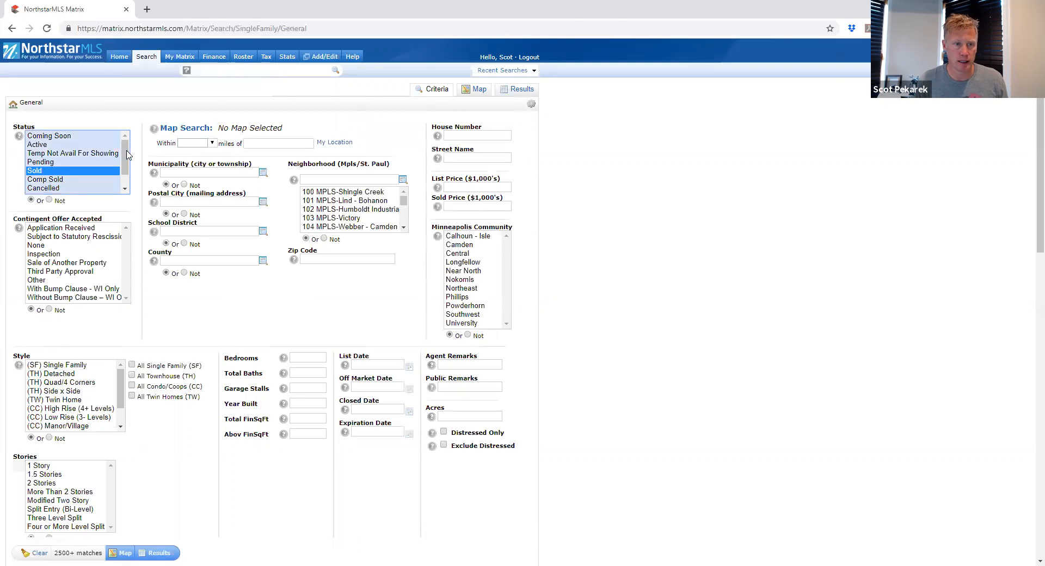
left_click(500, 137)
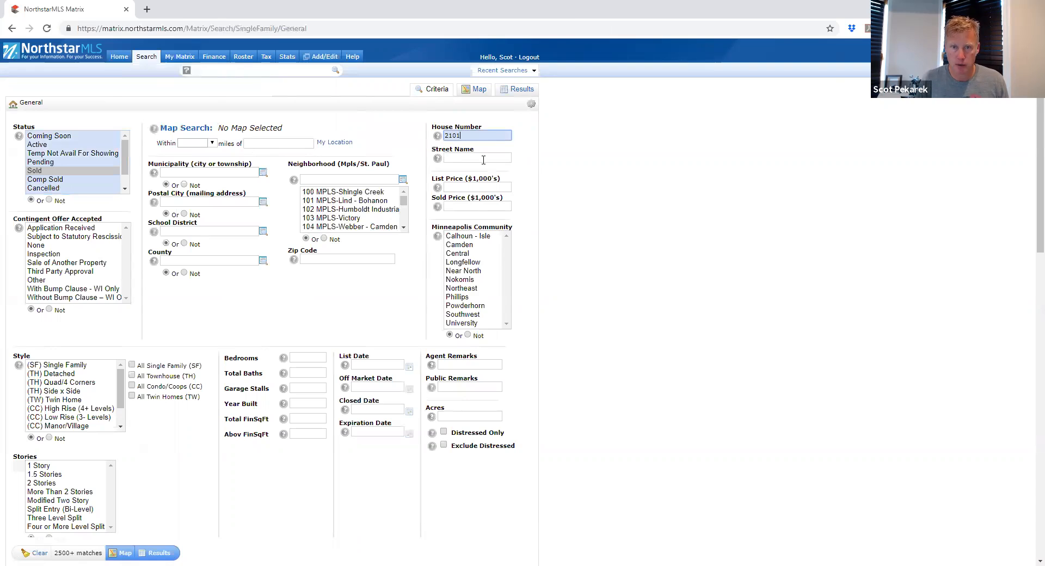
left_click(483, 160)
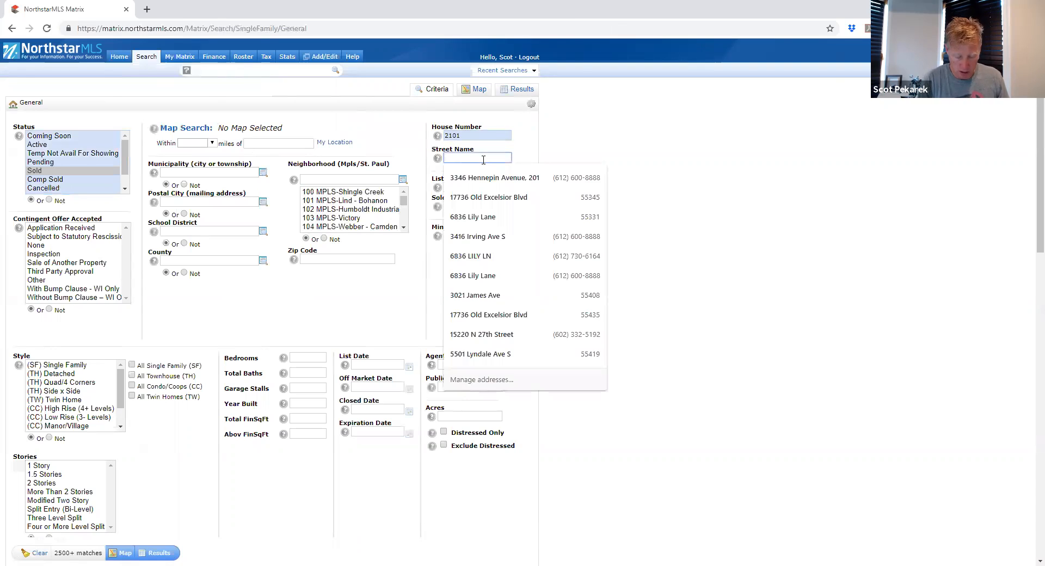
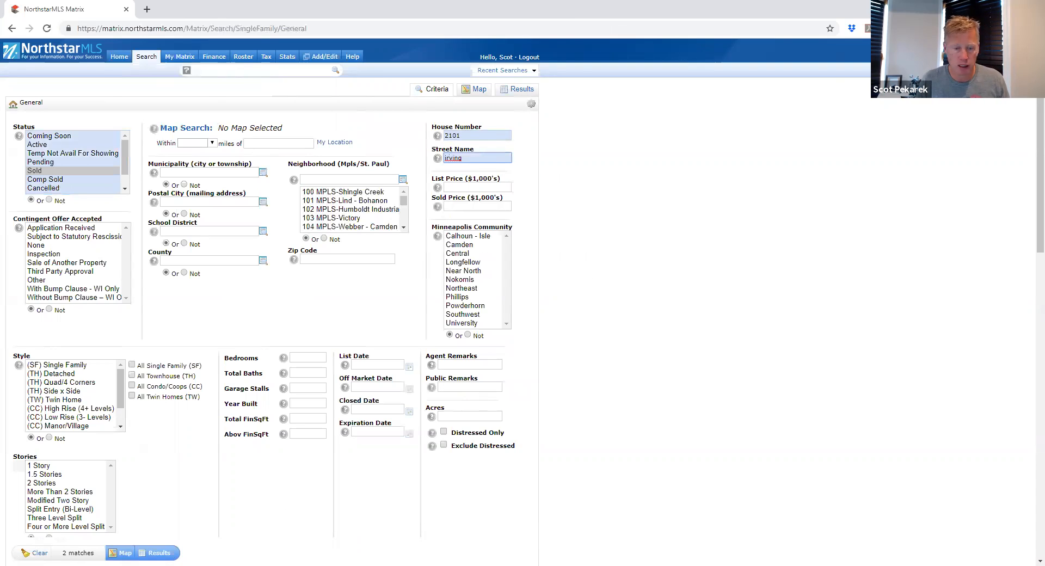
left_click(160, 553)
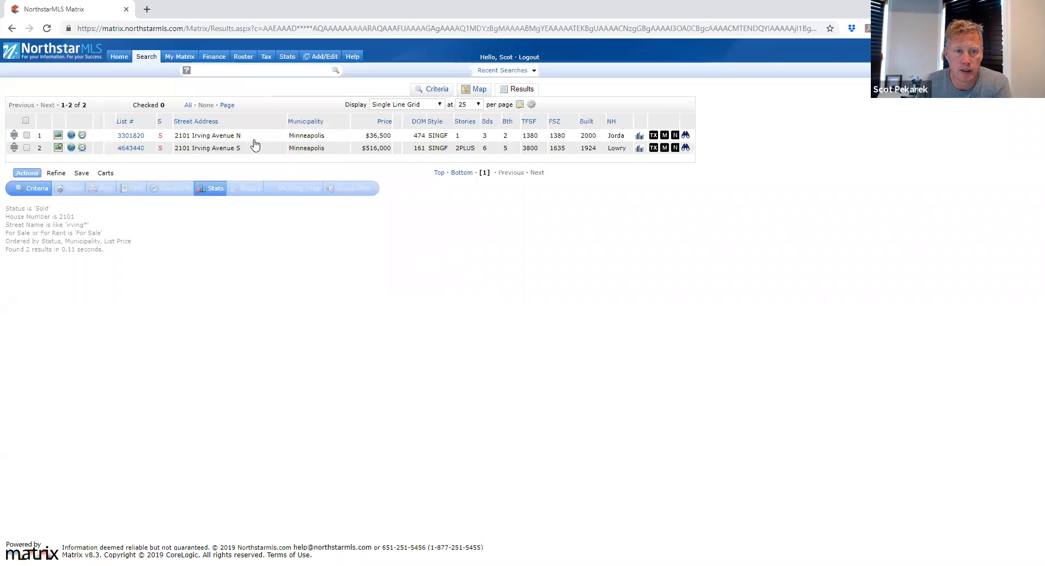
left_click(127, 152)
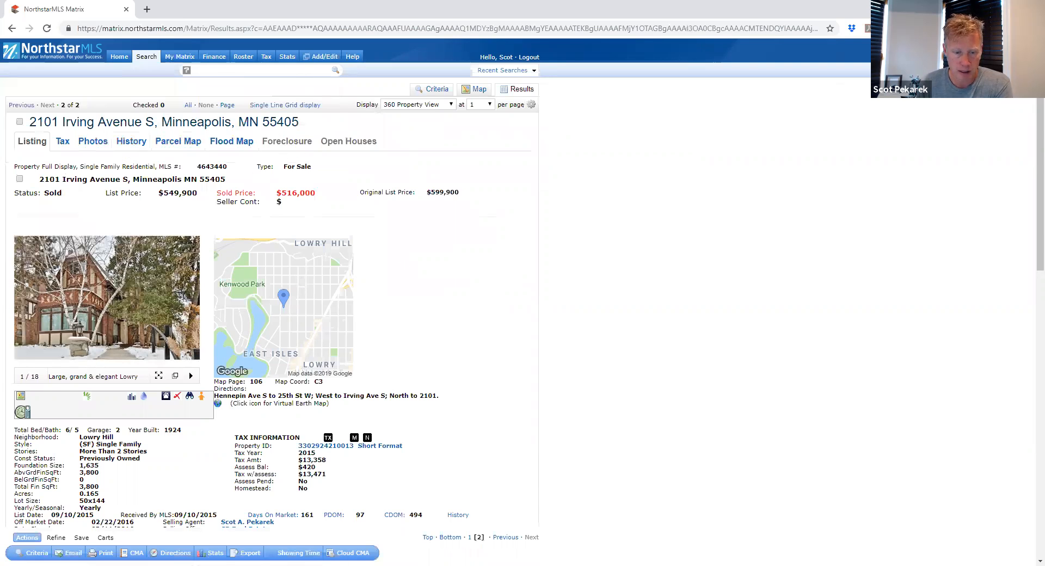
scroll(198, 525, "down", 10)
left_click(98, 519)
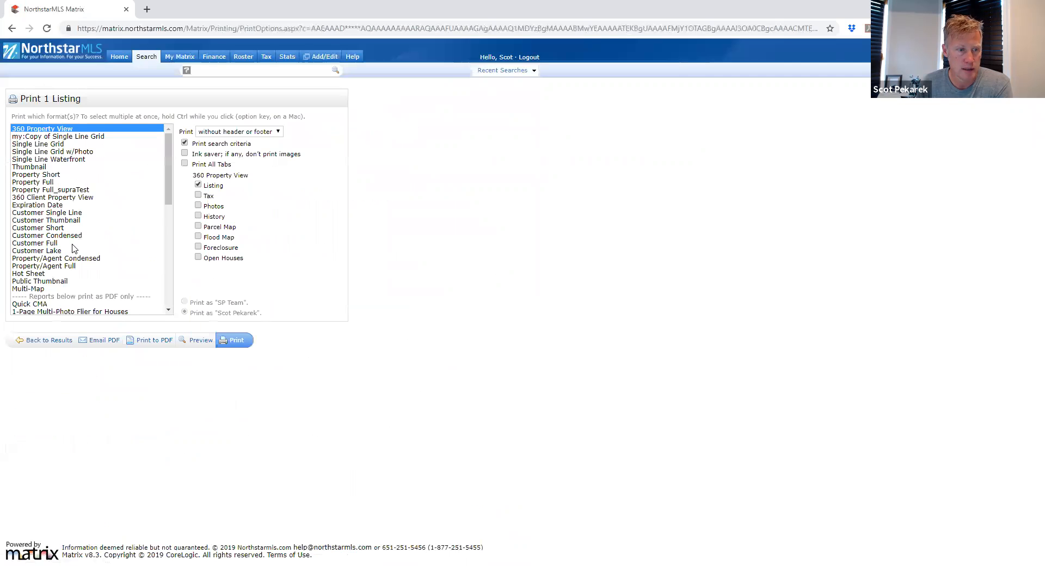
scroll(73, 248, "down", 2)
scroll(69, 283, "up", 2)
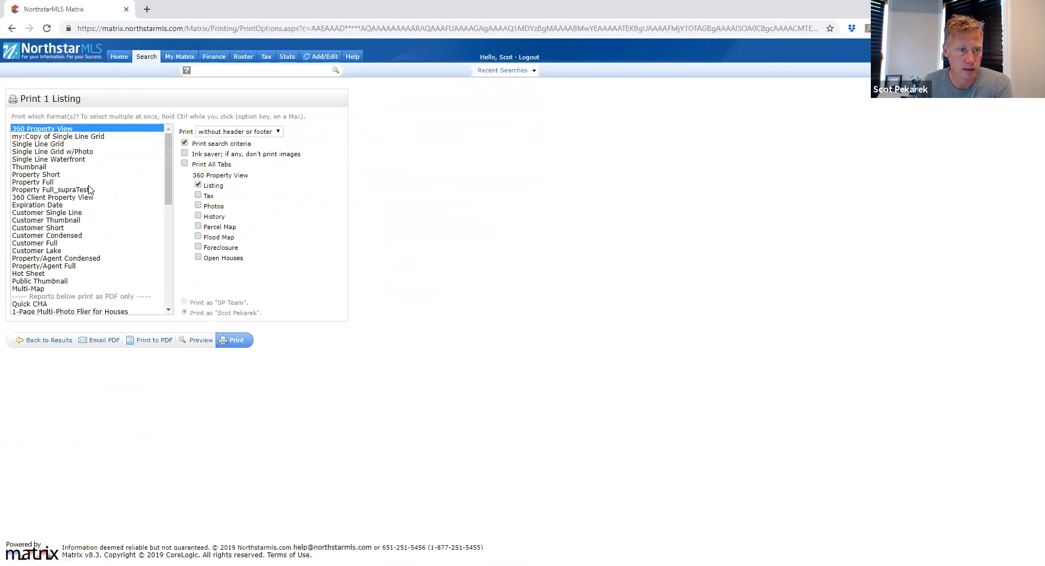
scroll(92, 223, "down", 10)
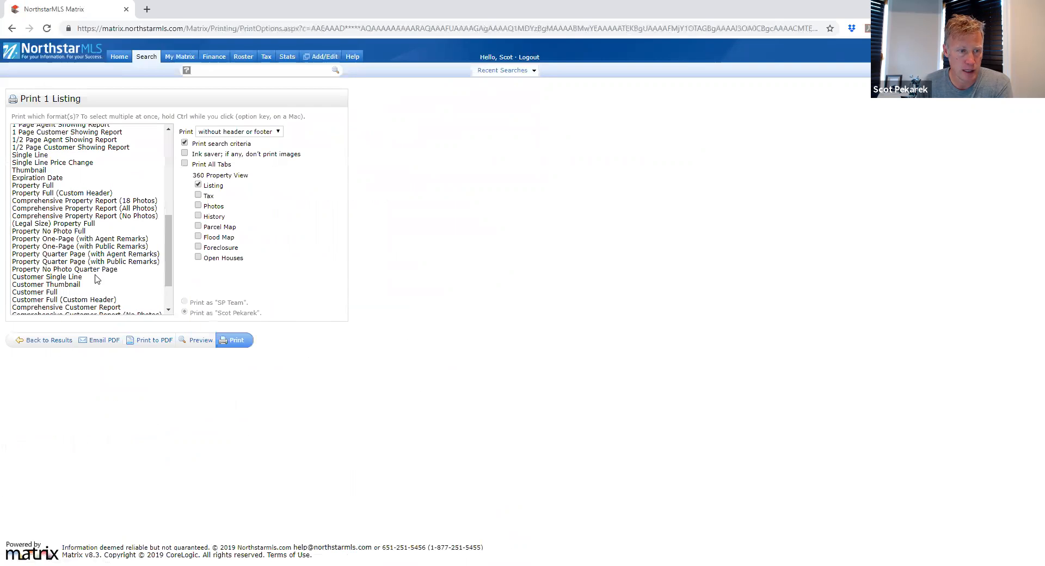
left_click(144, 343)
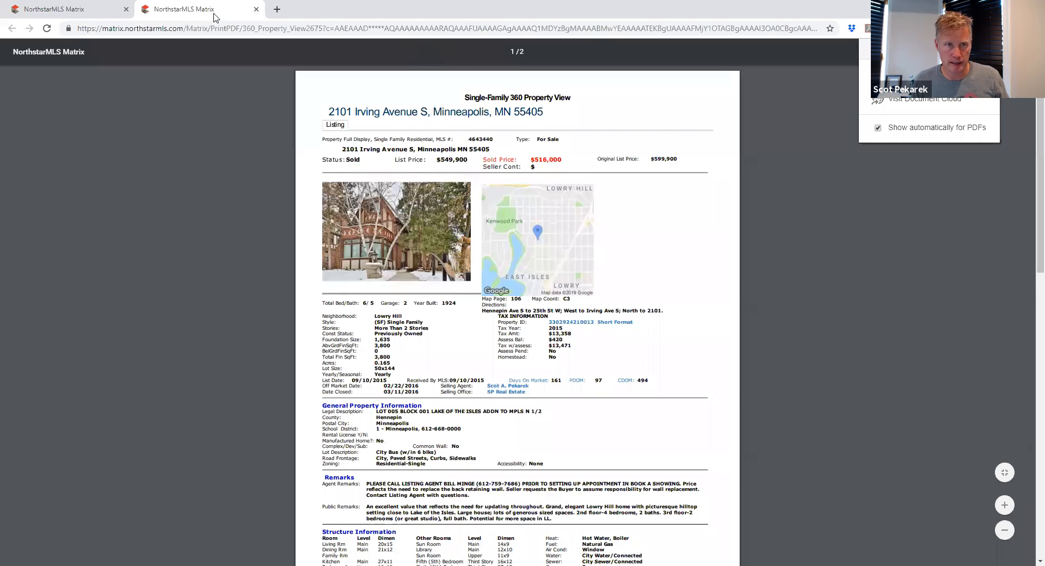
left_click_drag(212, 12, 285, 37)
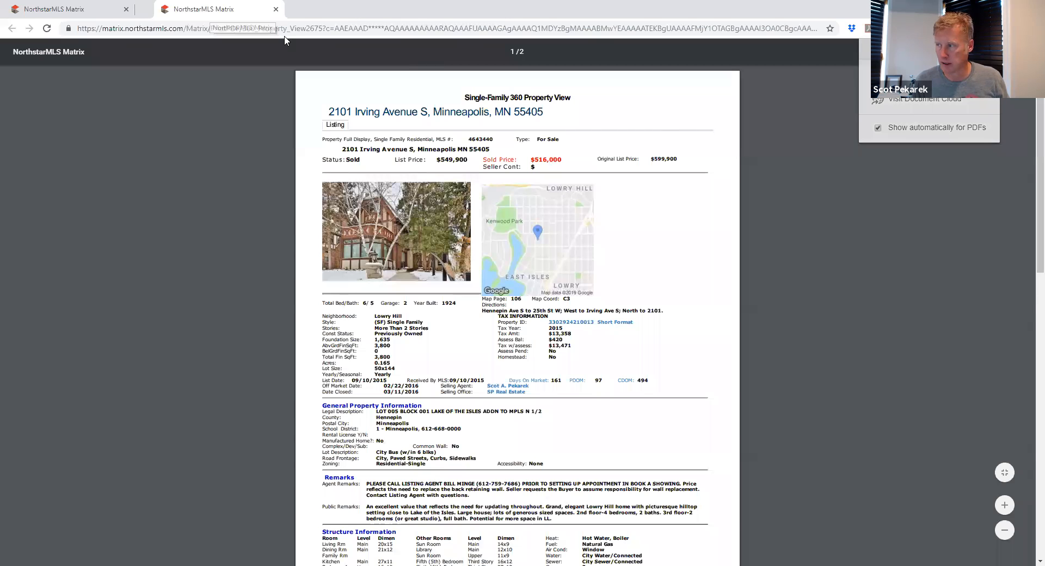
key("ctrl+w")
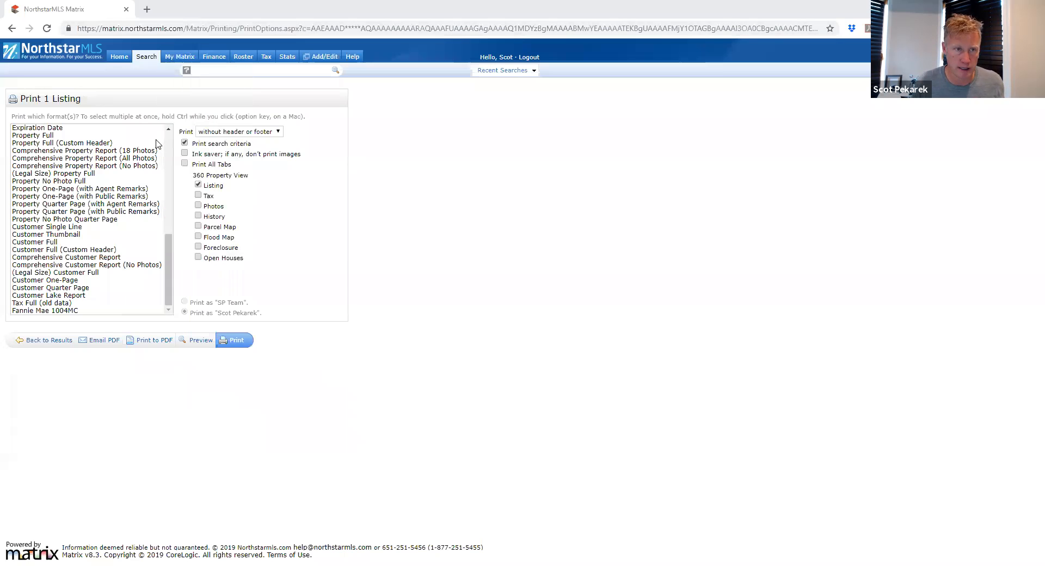
mouse_move(116, 58)
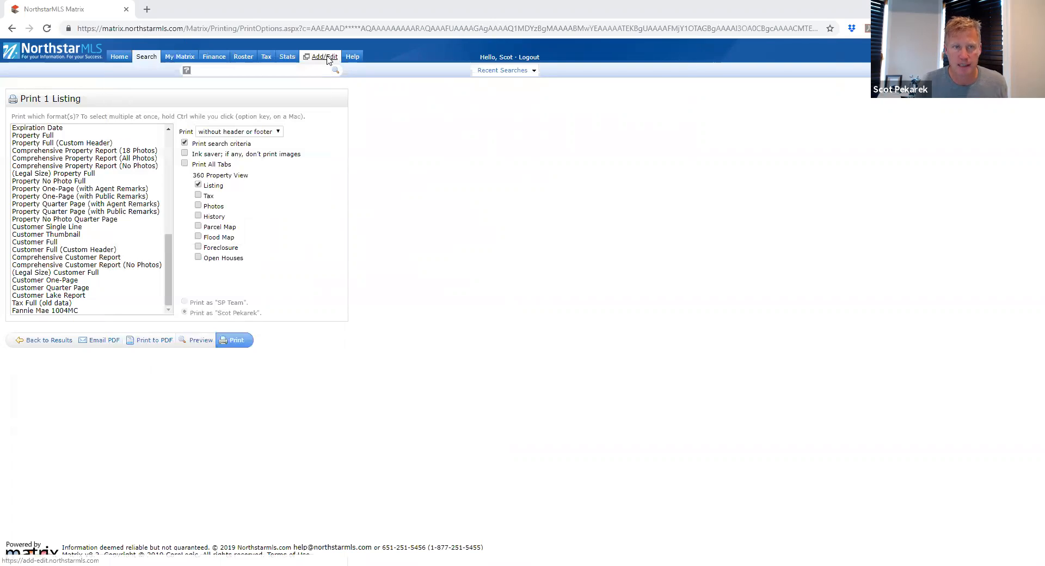
Step: Go to the Add/Edit listings page and start adding a new listing
left_click(325, 56)
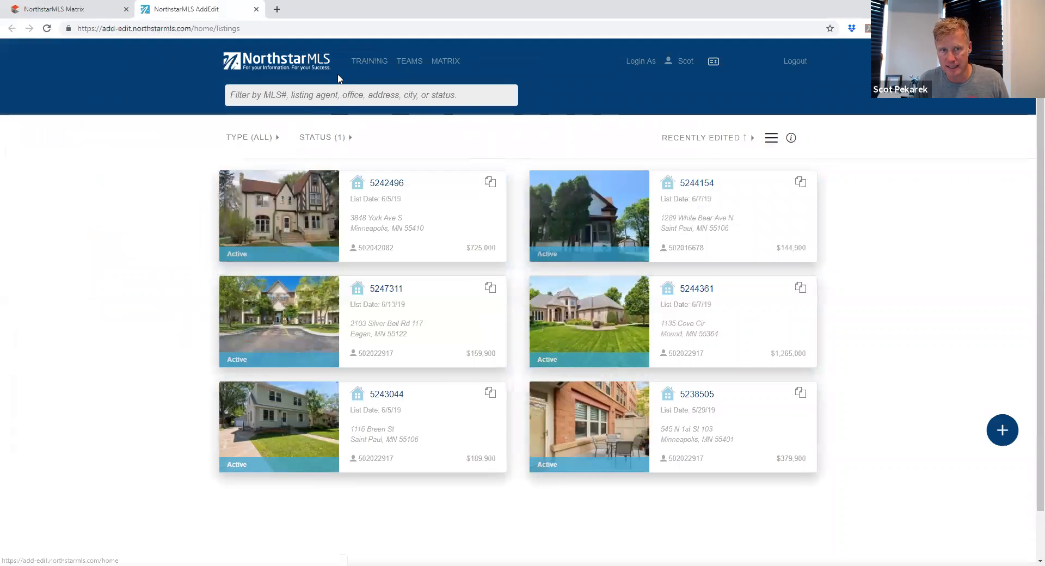
scroll(233, 263, "down", 1)
scroll(233, 265, "up", 1)
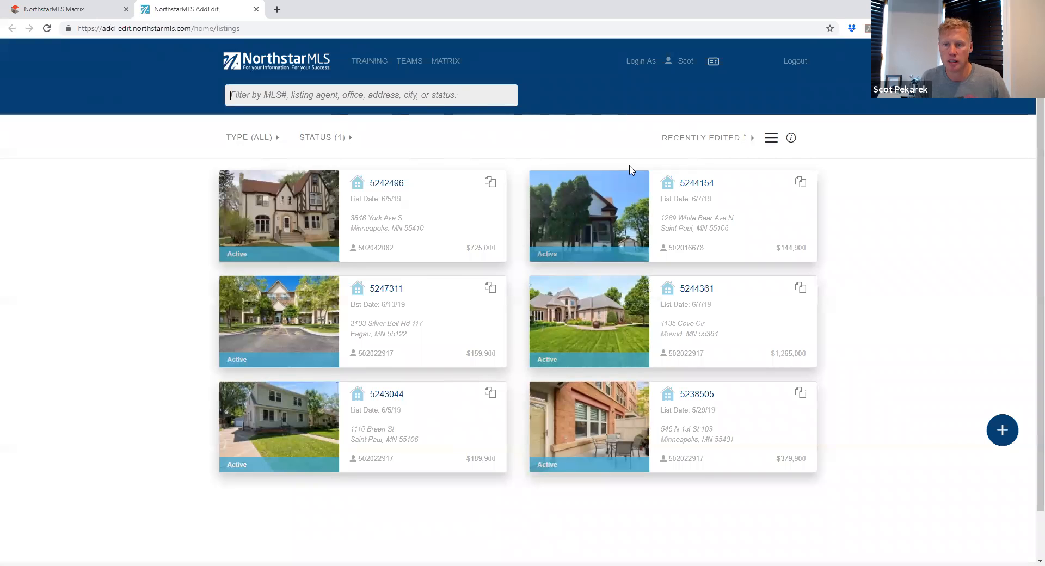
scroll(794, 432, "down", 1)
scroll(806, 428, "up", 1)
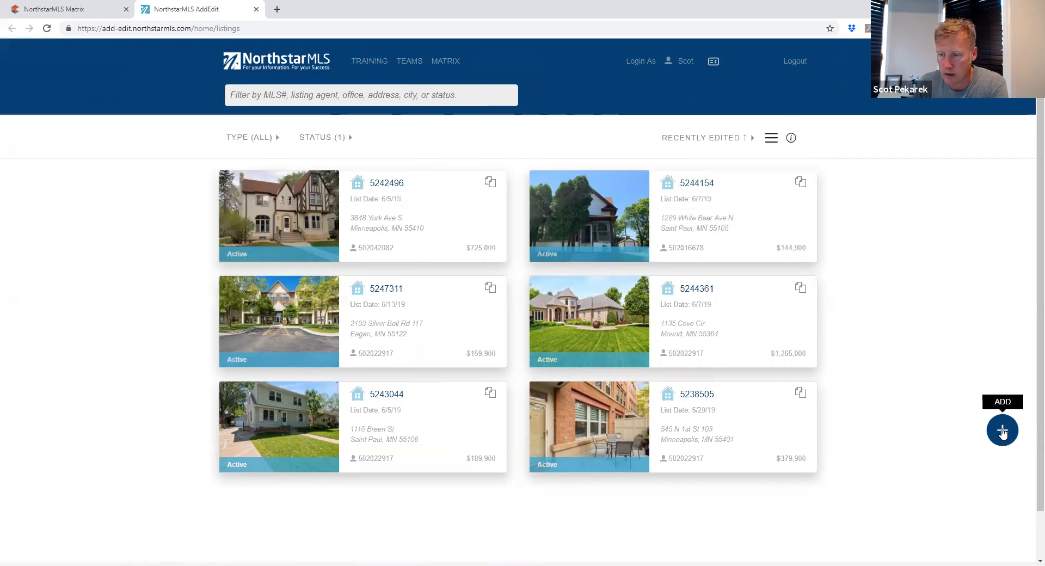
left_click(1003, 431)
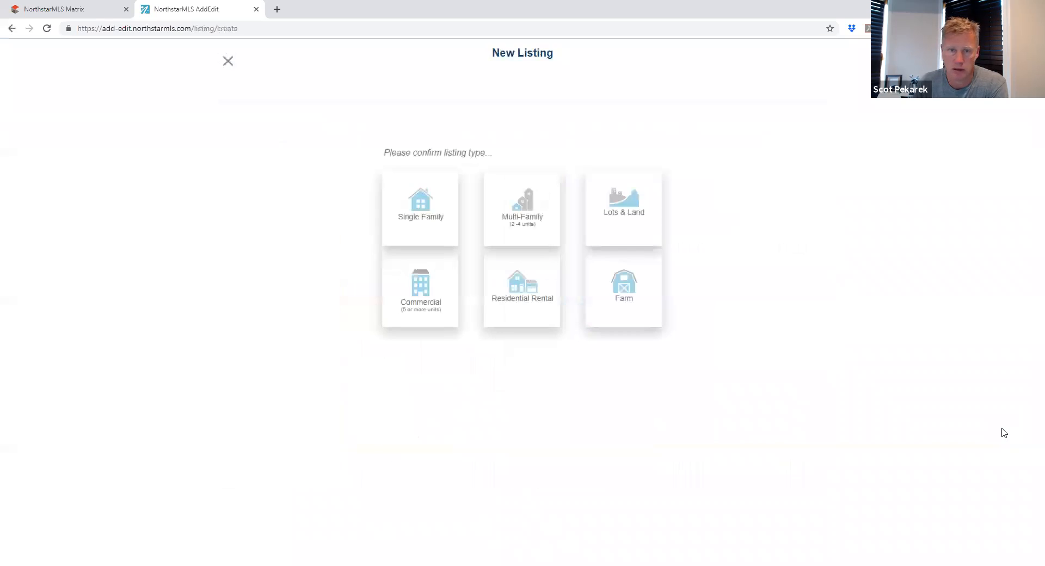
left_click(418, 199)
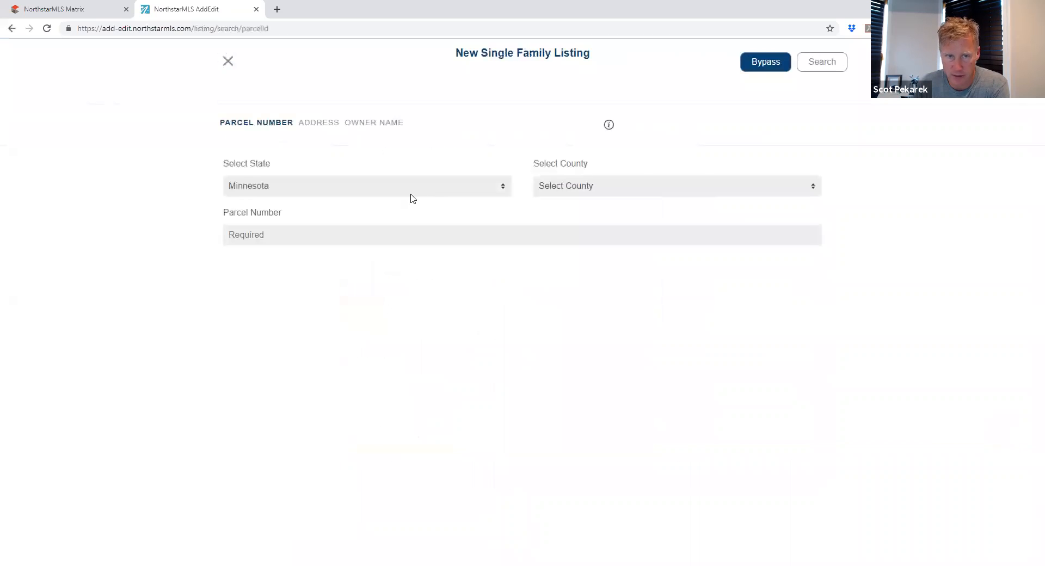
left_click(621, 191)
left_click(542, 138)
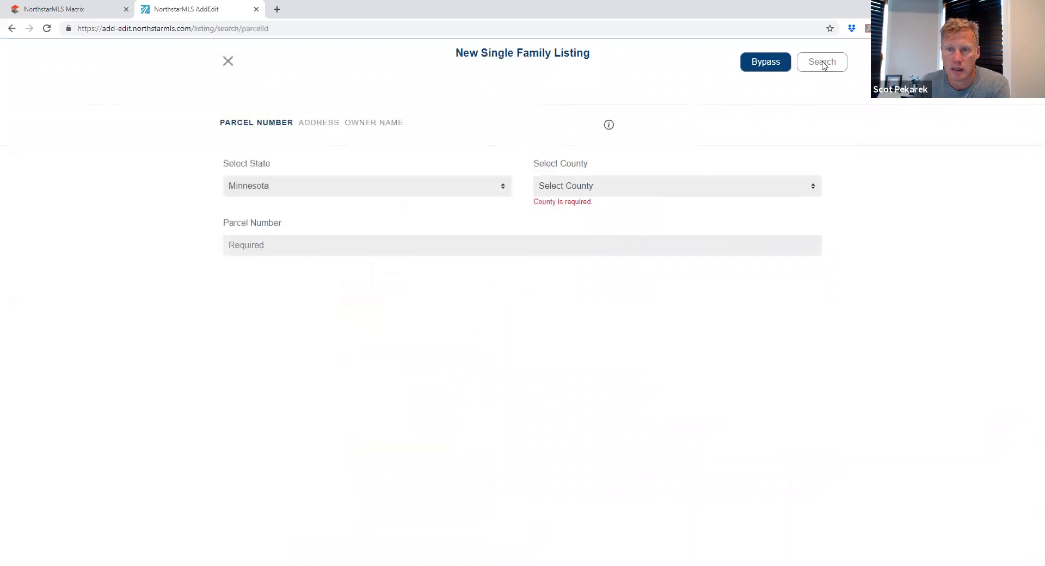
left_click(228, 61)
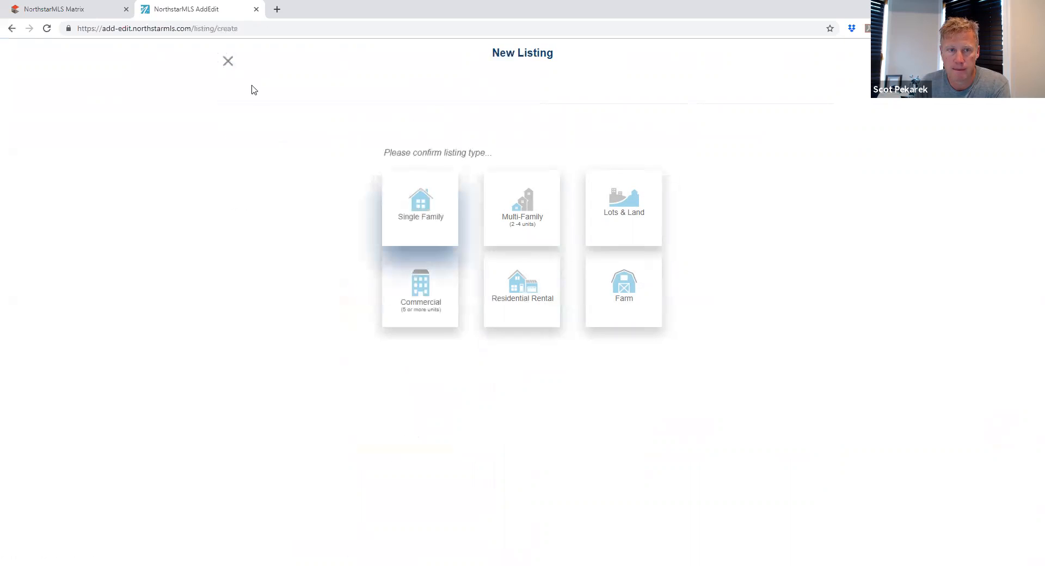
left_click(226, 61)
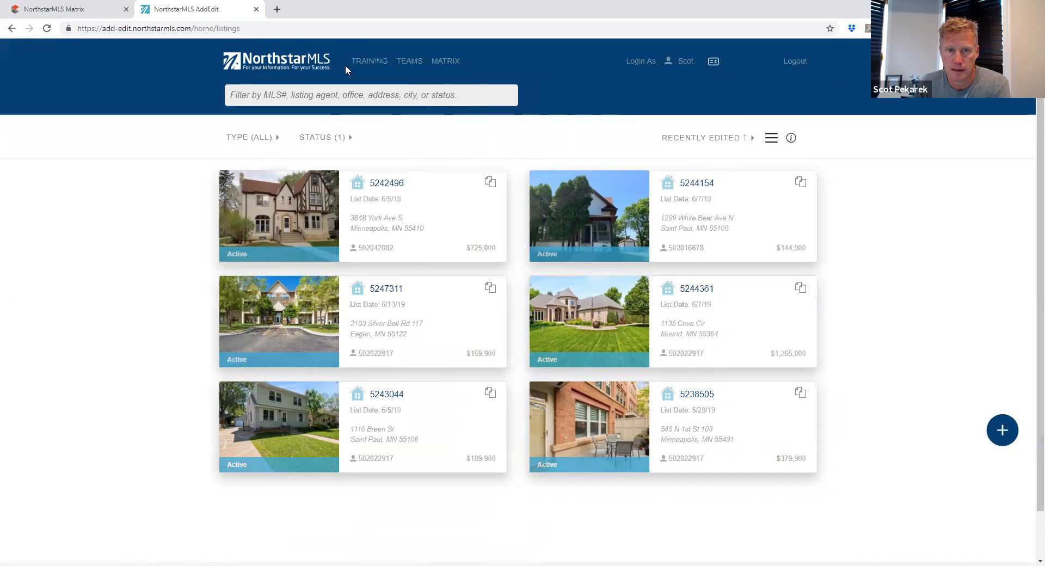
left_click(351, 96)
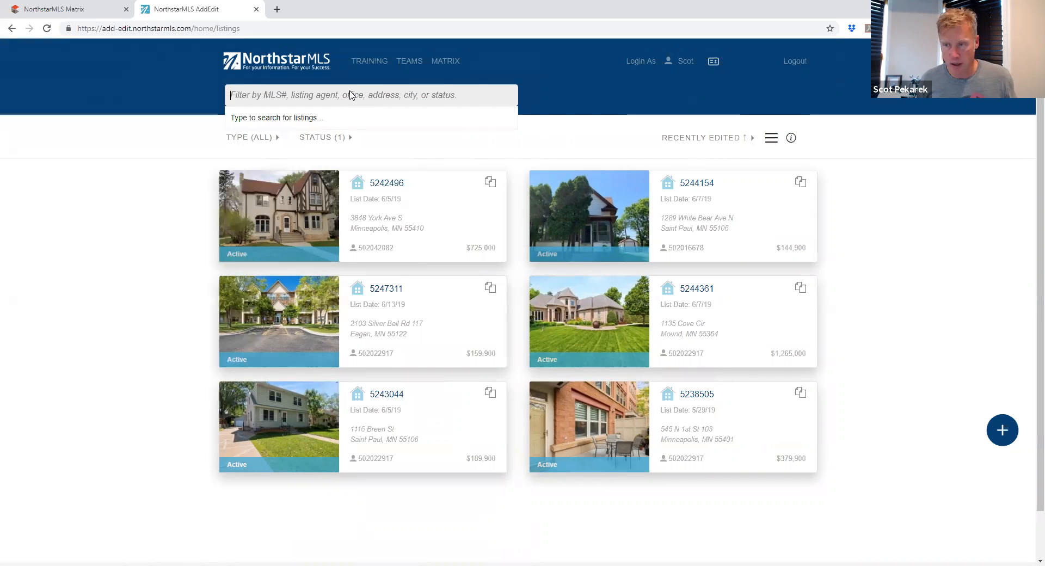
left_click(1002, 430)
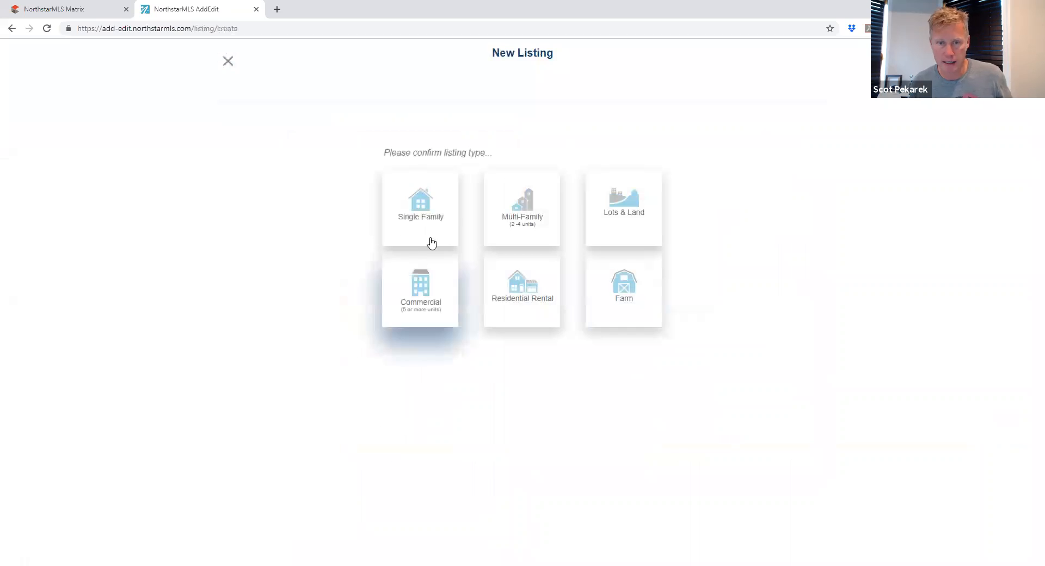
left_click(444, 215)
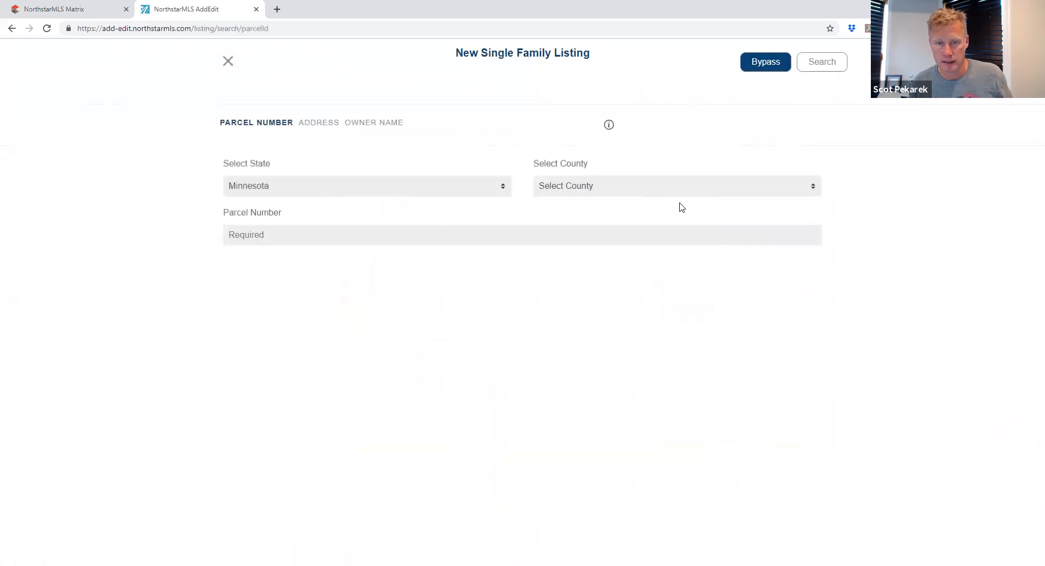
left_click(362, 238)
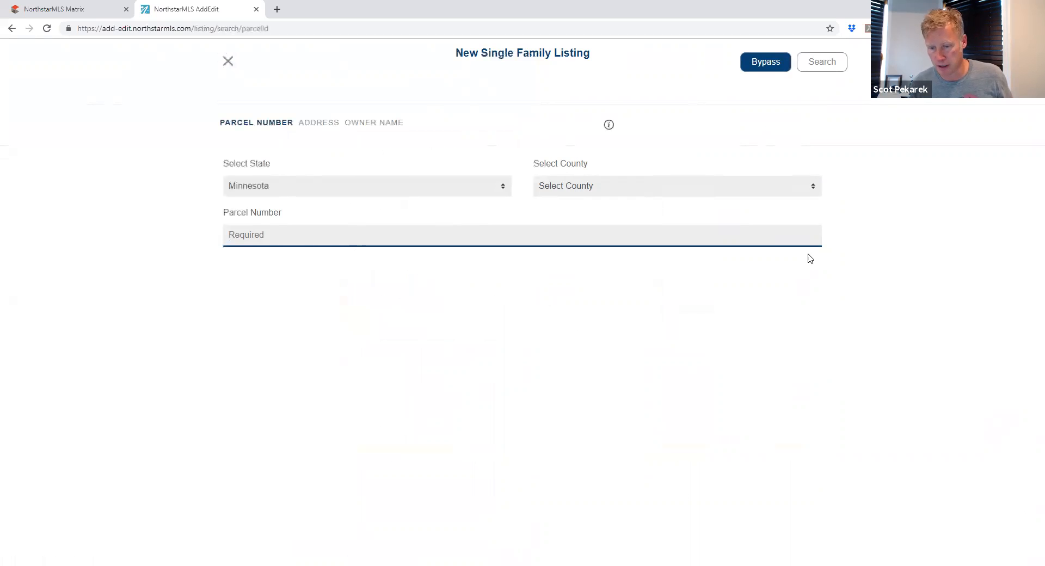
left_click(228, 62)
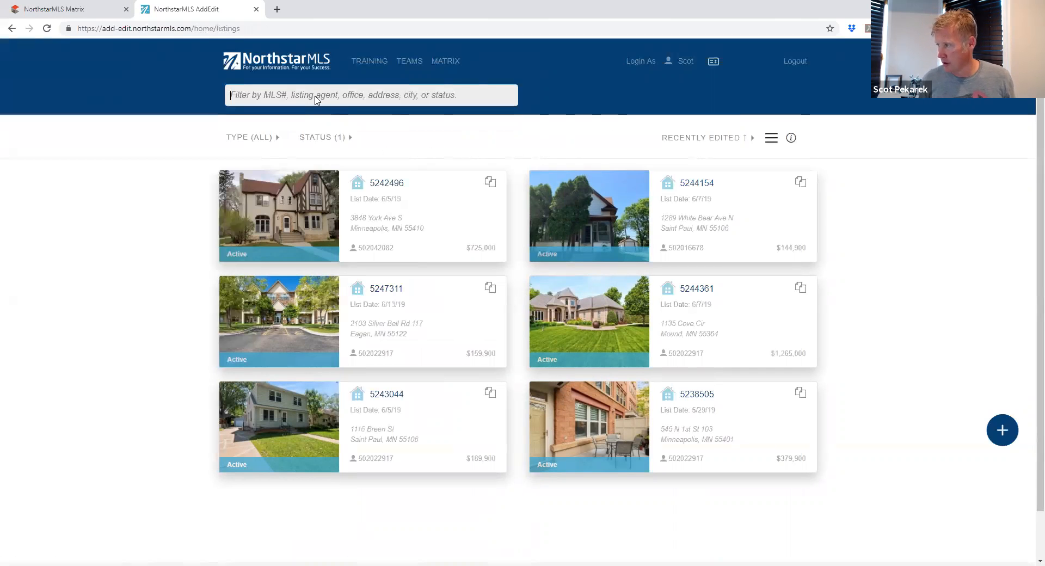
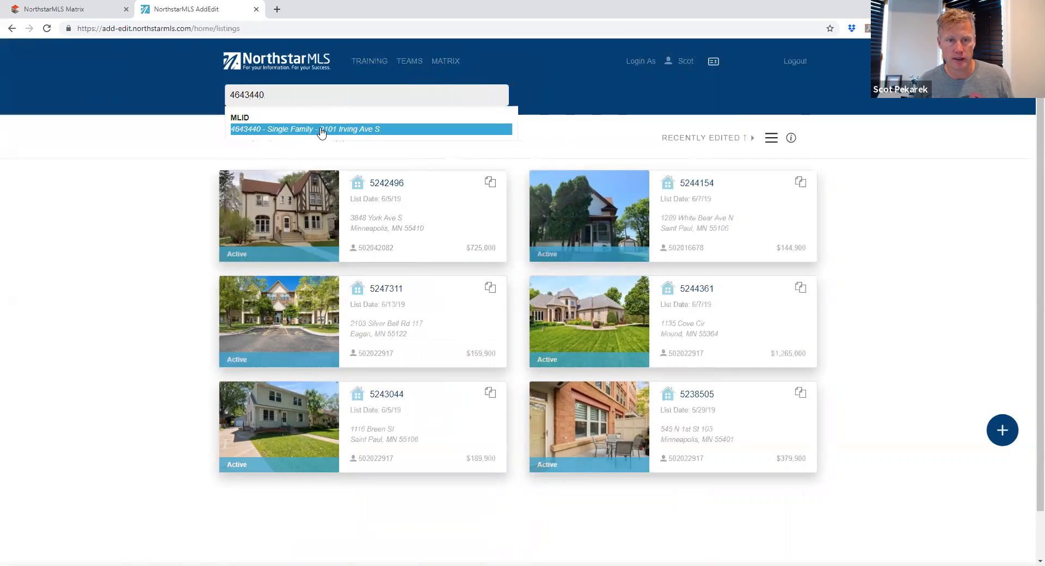
left_click(322, 131)
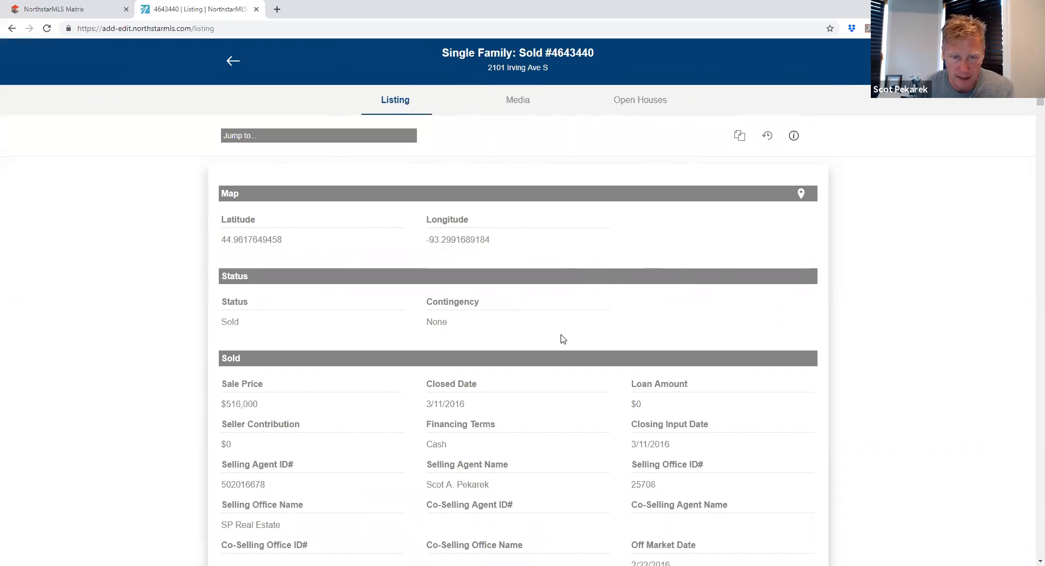
scroll(562, 345, "down", 10)
scroll(562, 345, "down", 6)
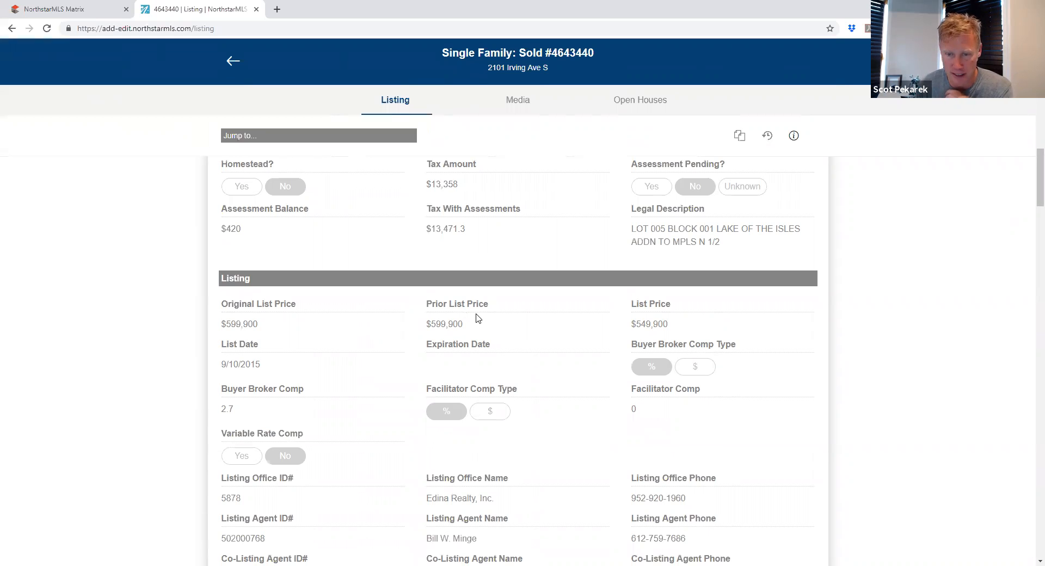
scroll(561, 367, "up", 12)
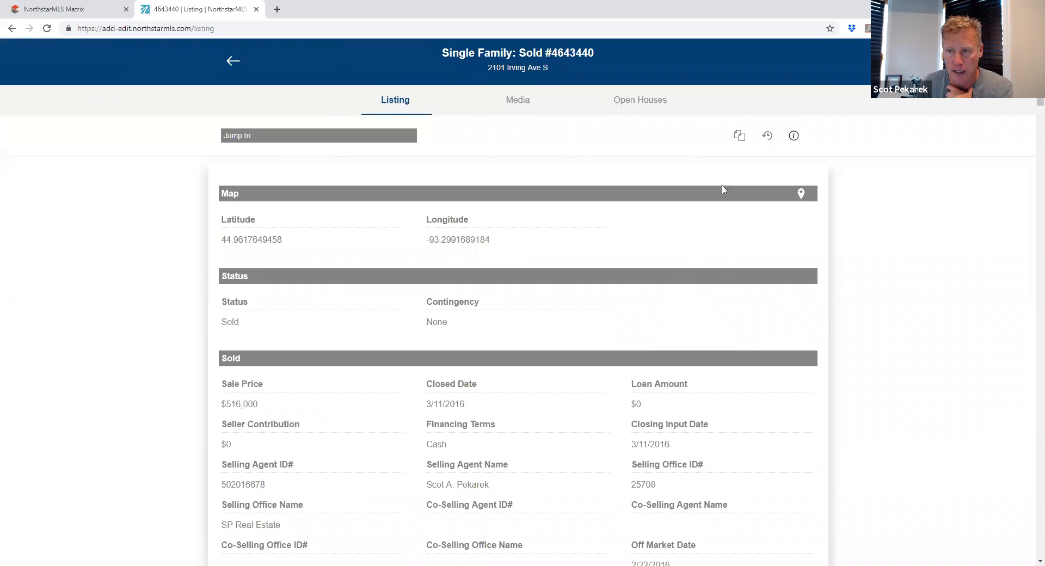
left_click(742, 137)
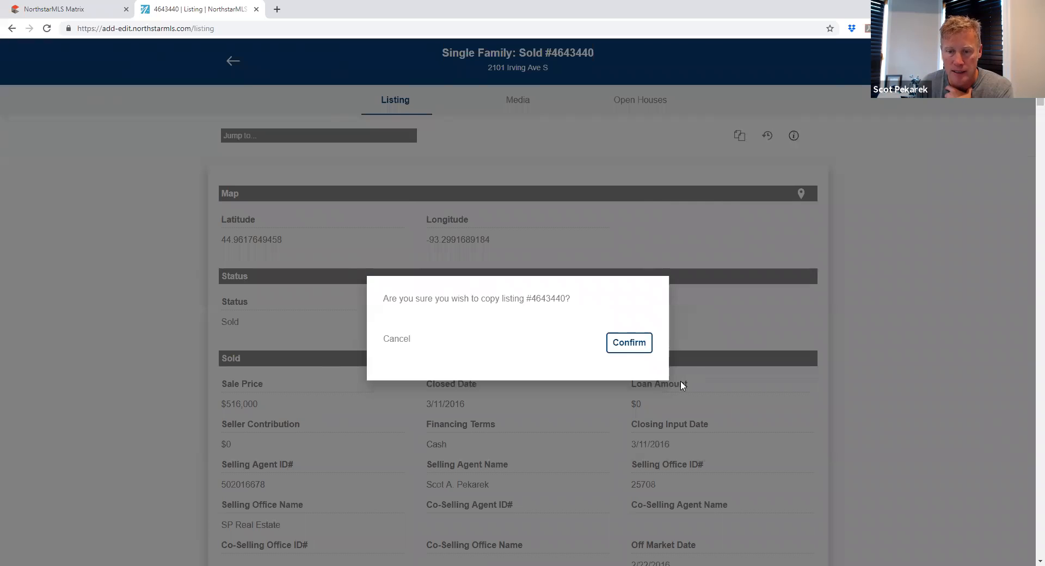
left_click(627, 347)
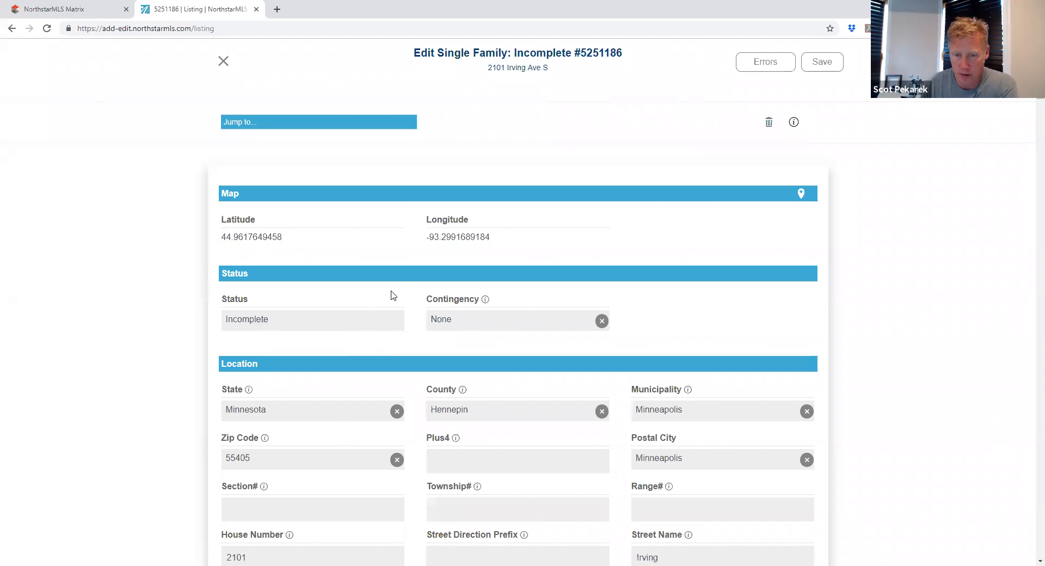
scroll(350, 474, "down", 3)
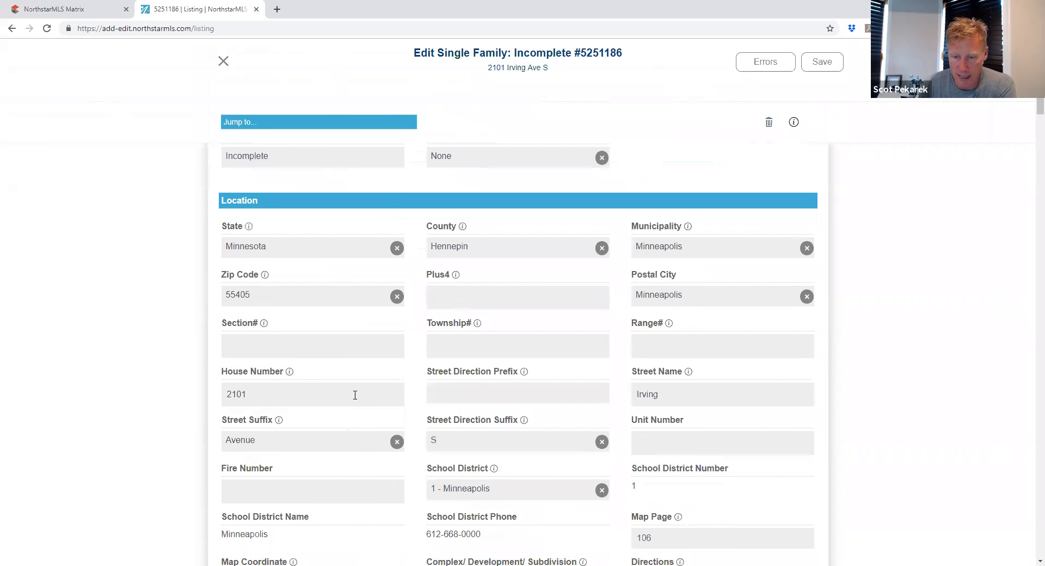
Step: Enter Tax Year 2019 and set Homestead to No
scroll(355, 395, "down", 3)
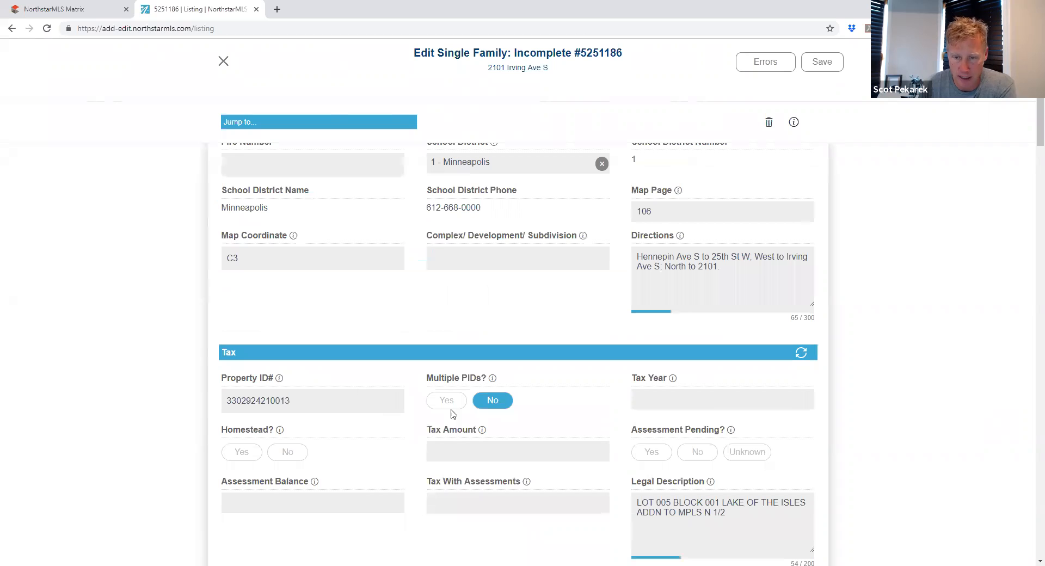
left_click(648, 402)
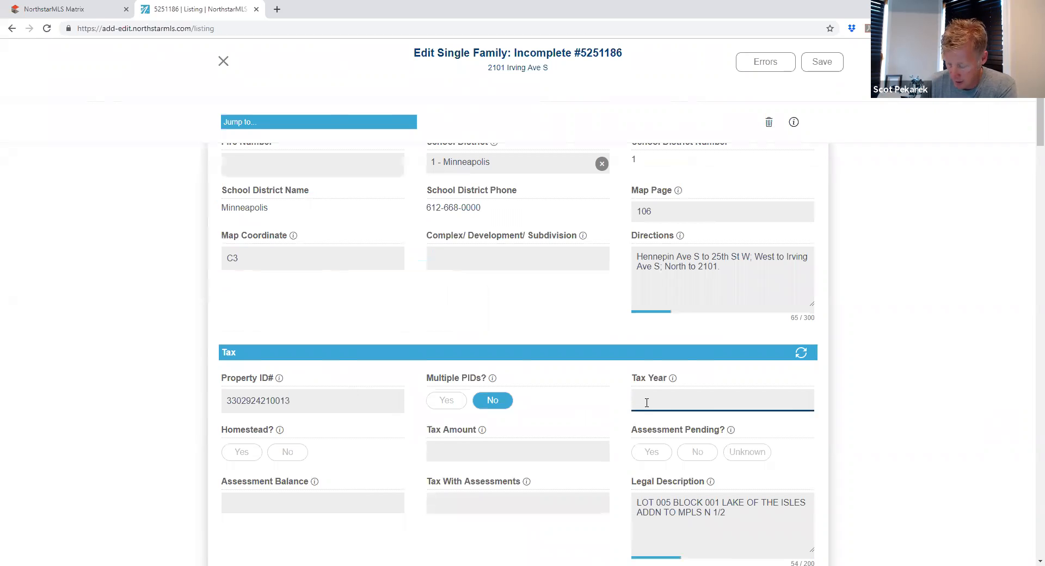
type("2019")
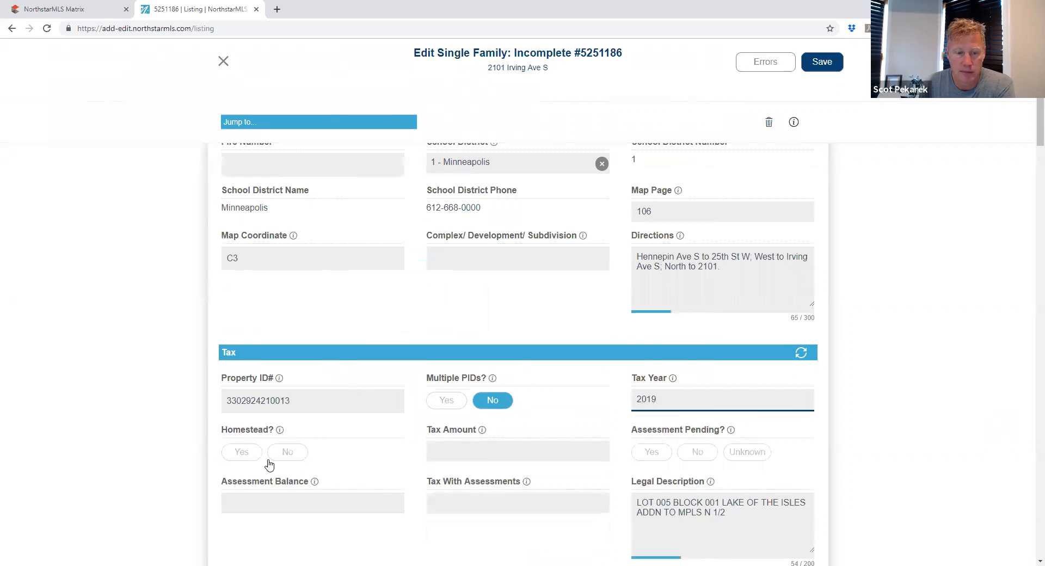
left_click(297, 461)
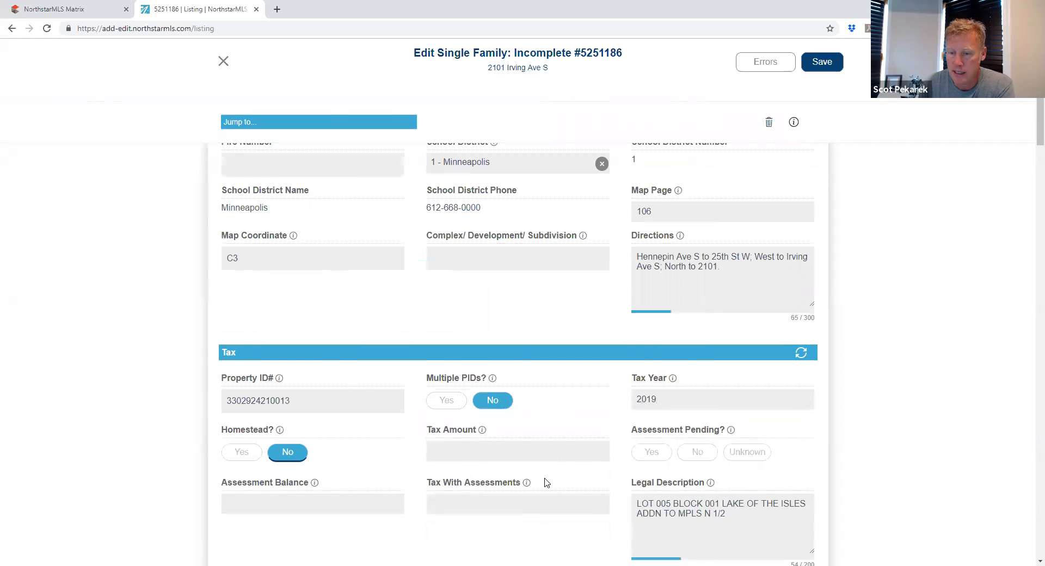
scroll(334, 413, "down", 3)
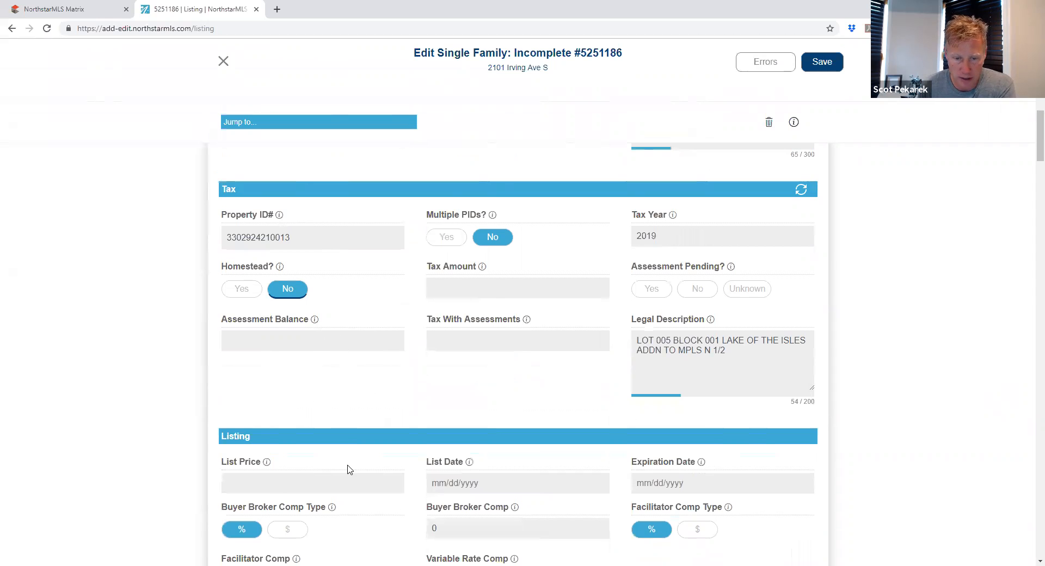
Step: Enter 1295000 as the List Price and move on to List Date
scroll(349, 469, "down", 2)
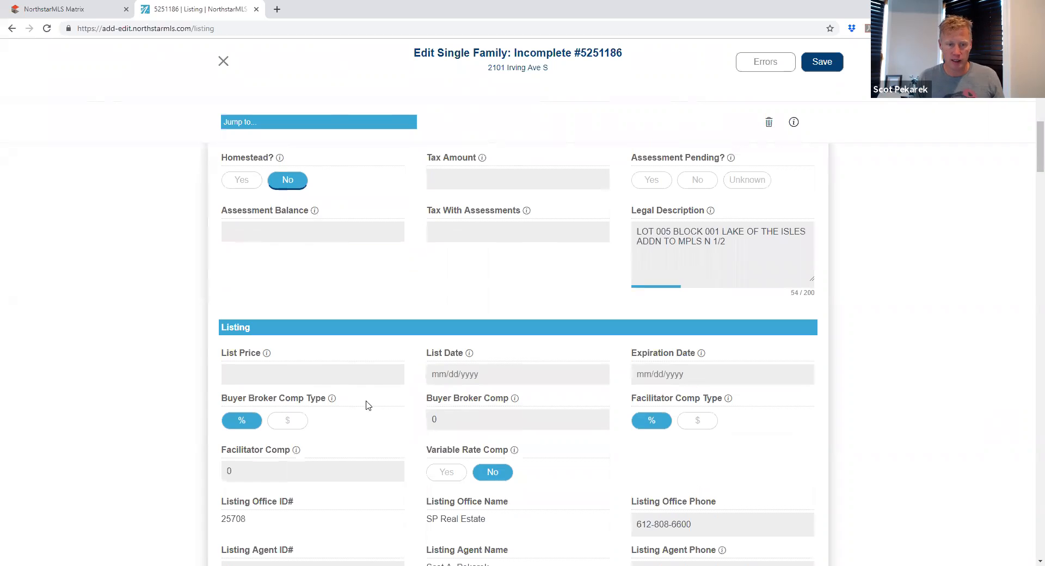
left_click(251, 375)
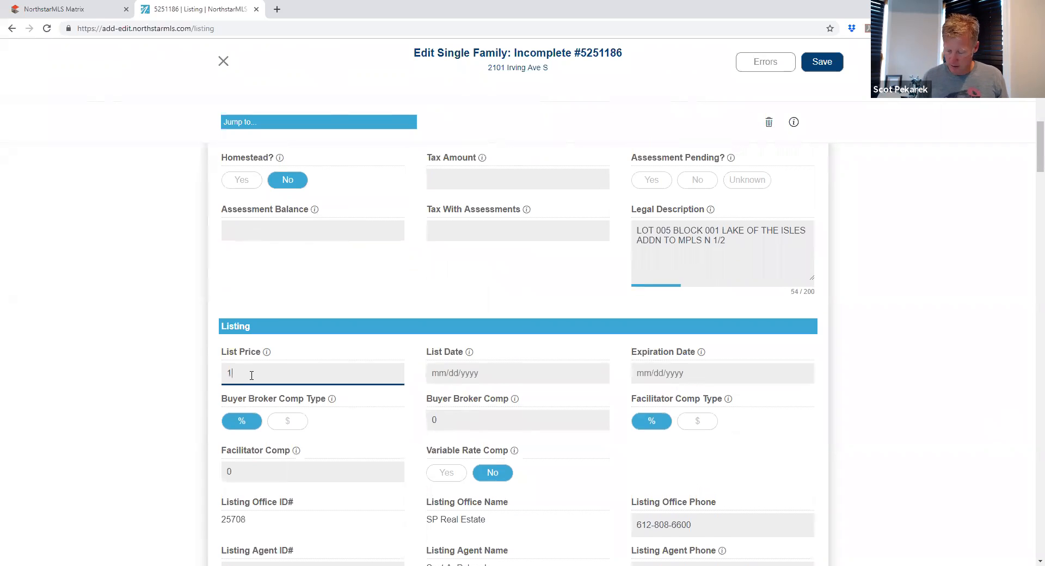
key("Tab")
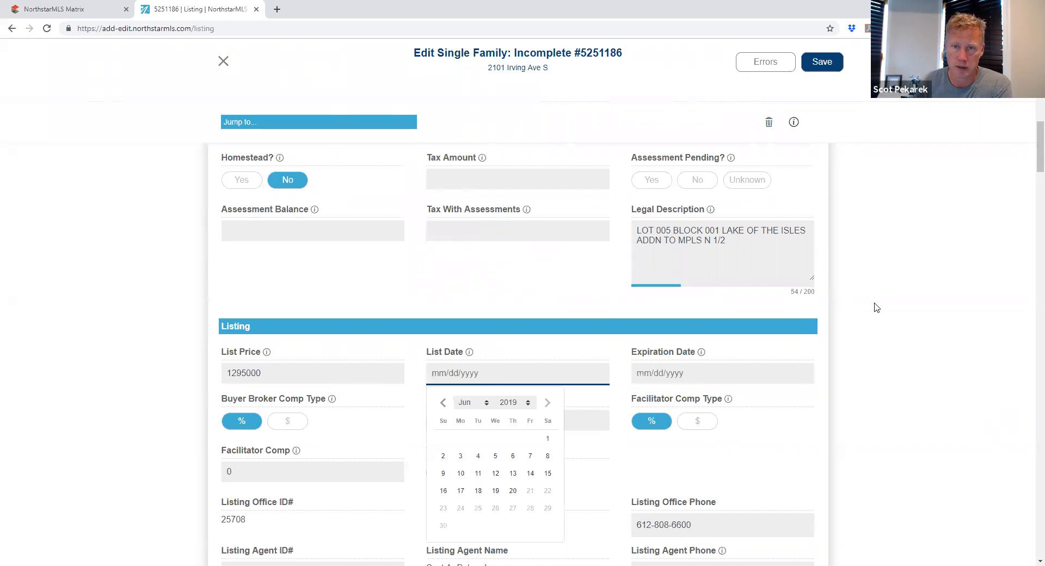
scroll(740, 401, "up", 10)
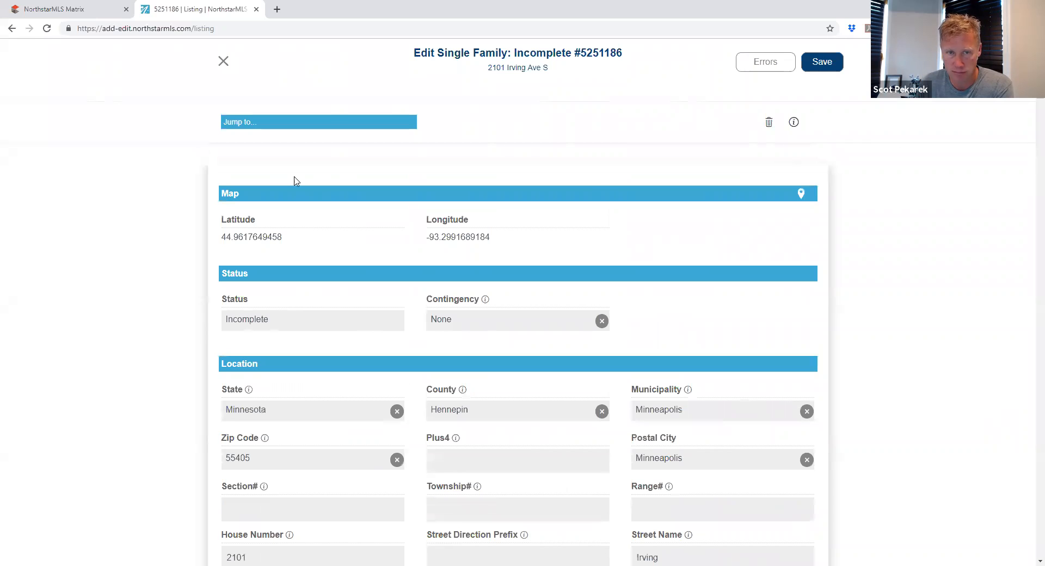
Step: Review the fields and save listing #5251186
scroll(687, 436, "down", 5)
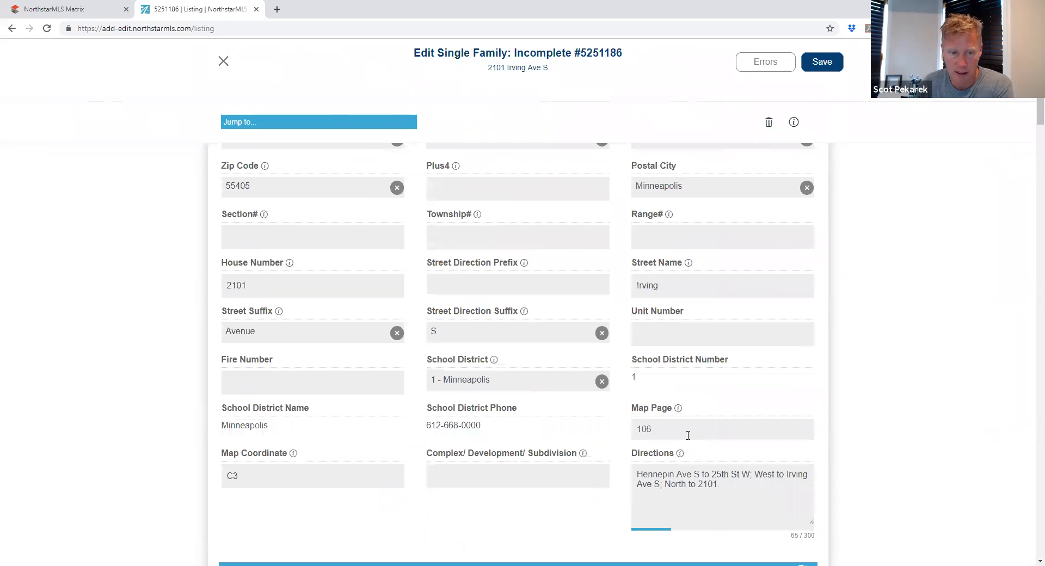
scroll(707, 387, "up", 5)
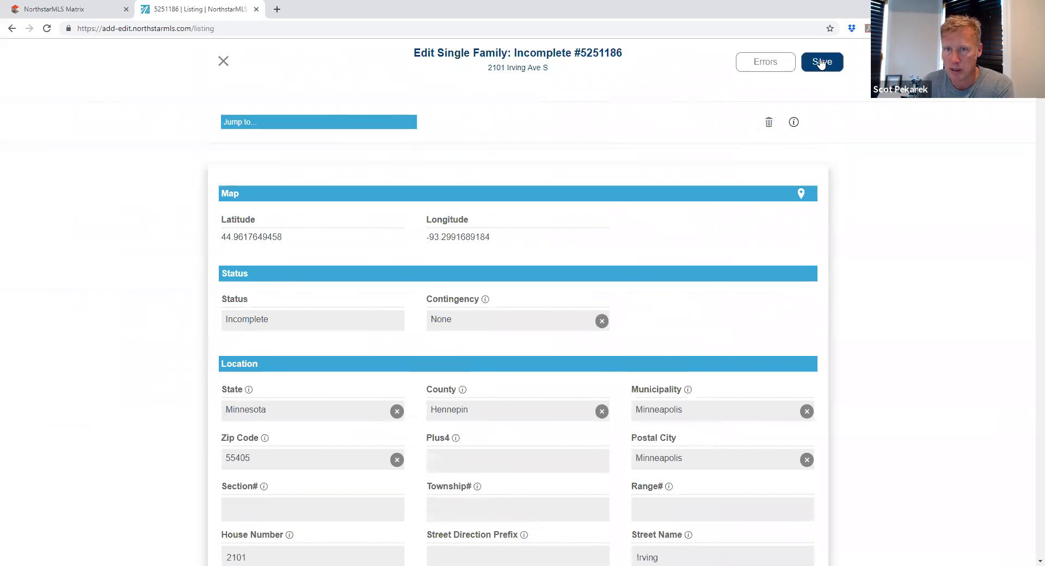
left_click(822, 63)
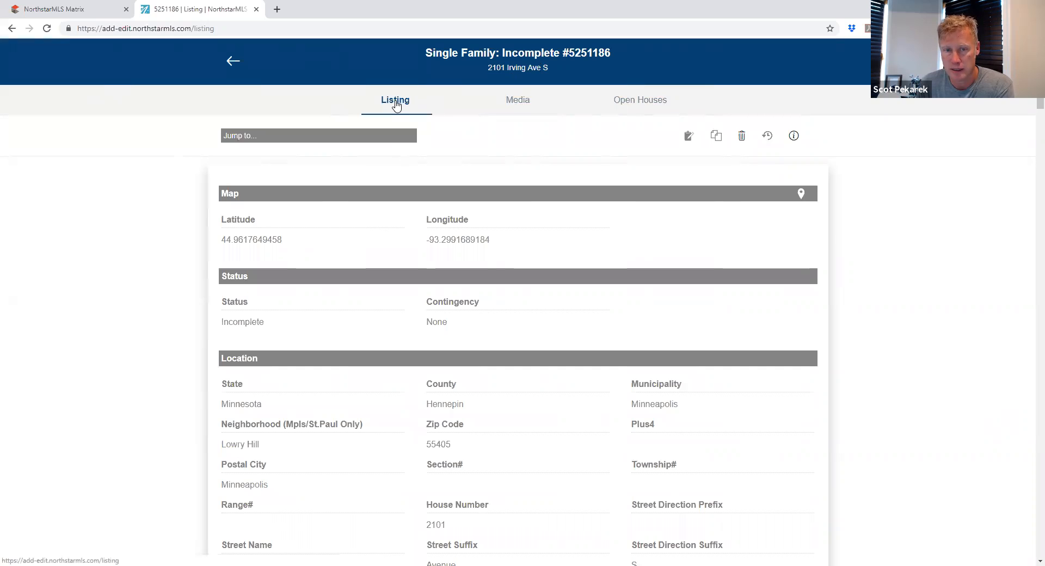
Step: Show the Media tab's Photos (0) page for listing #5251186
left_click(531, 105)
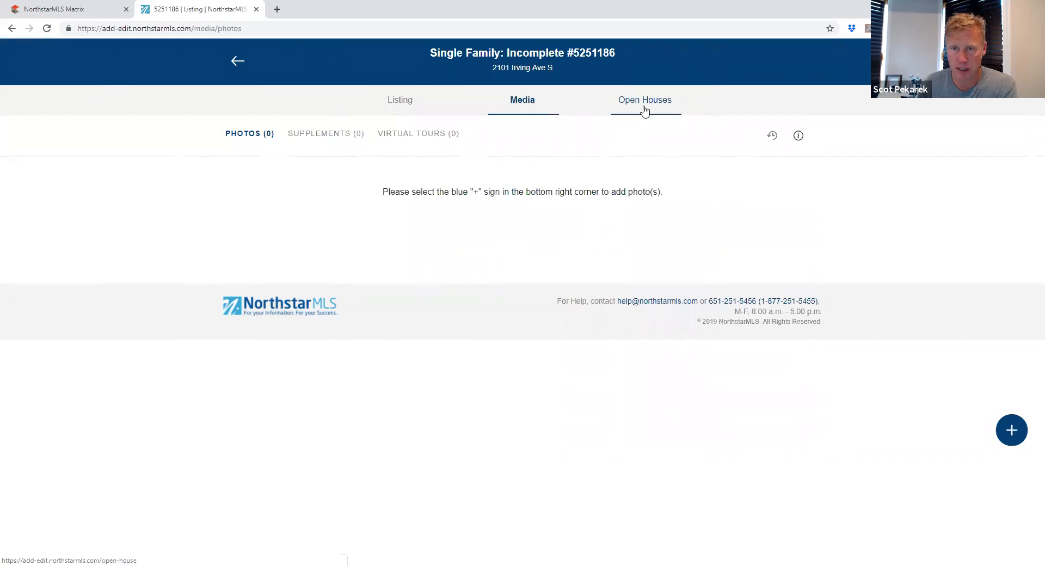
left_click(1014, 431)
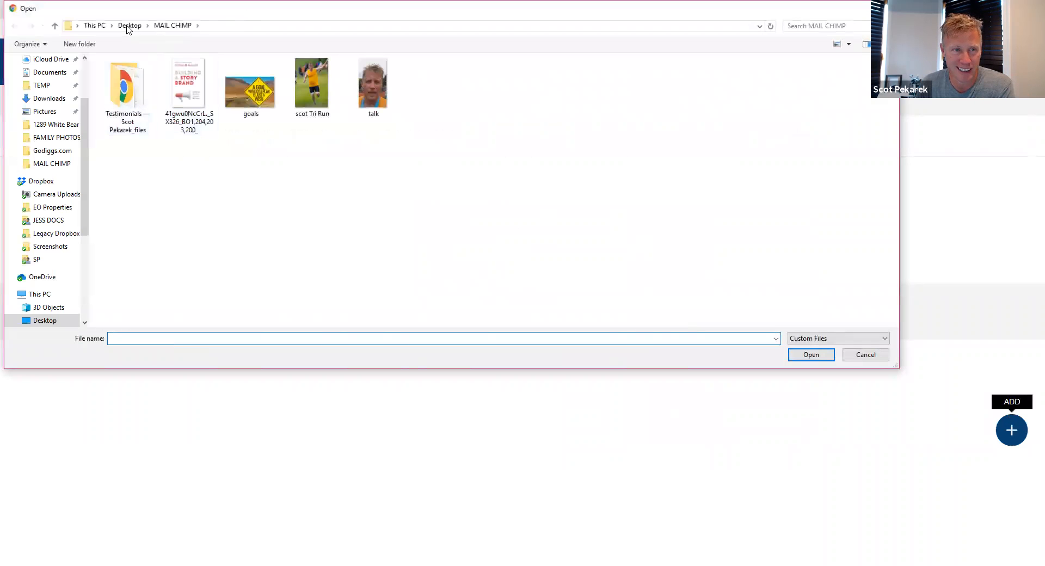
left_click(128, 26)
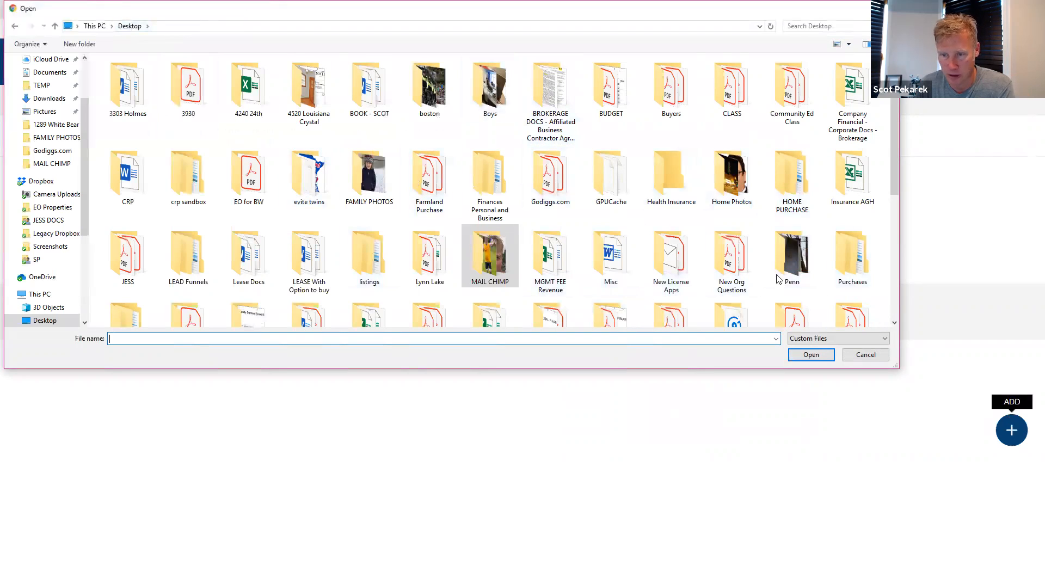
double_click(374, 260)
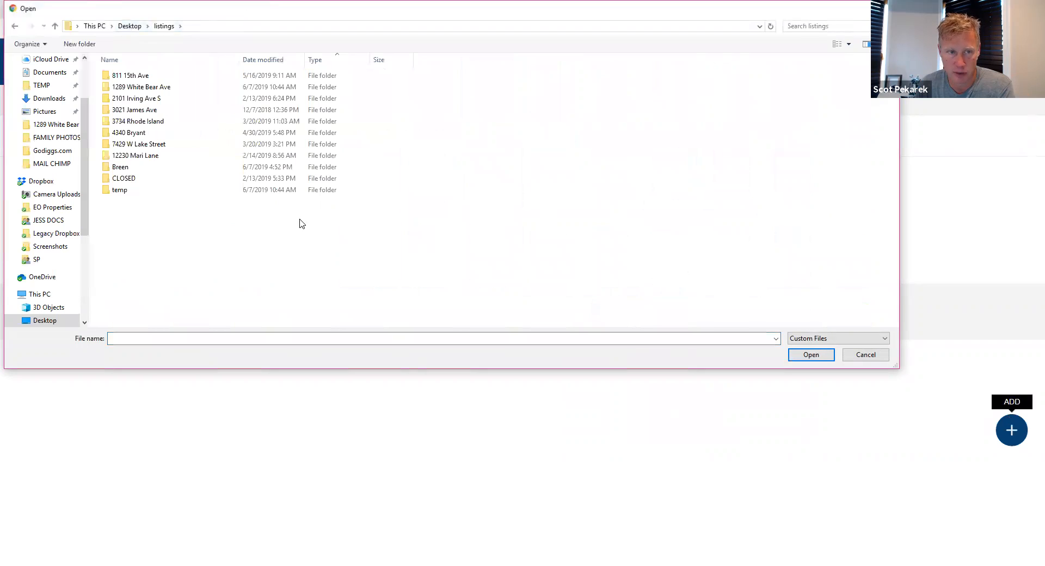
double_click(155, 100)
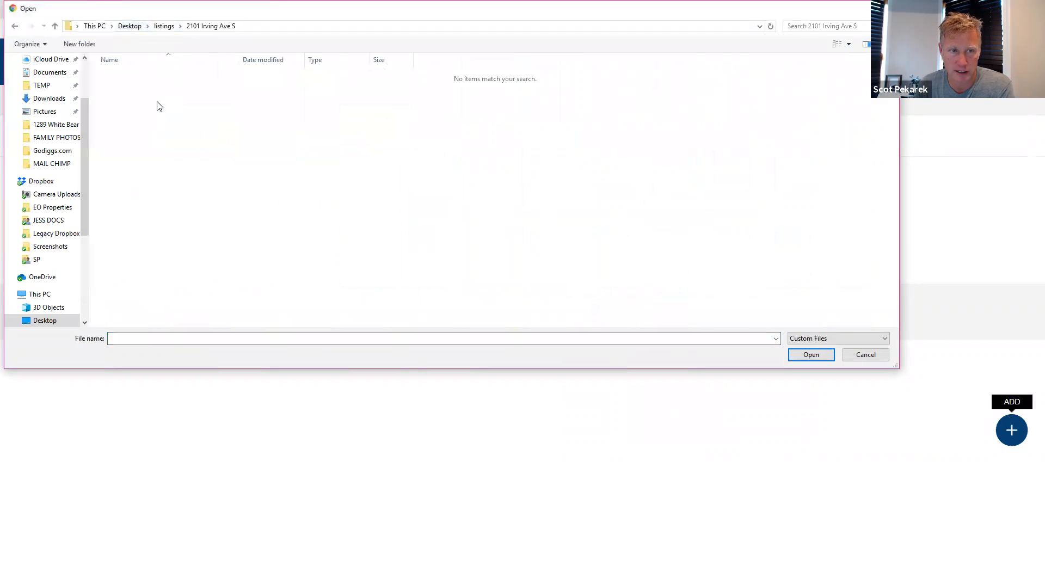
left_click(162, 27)
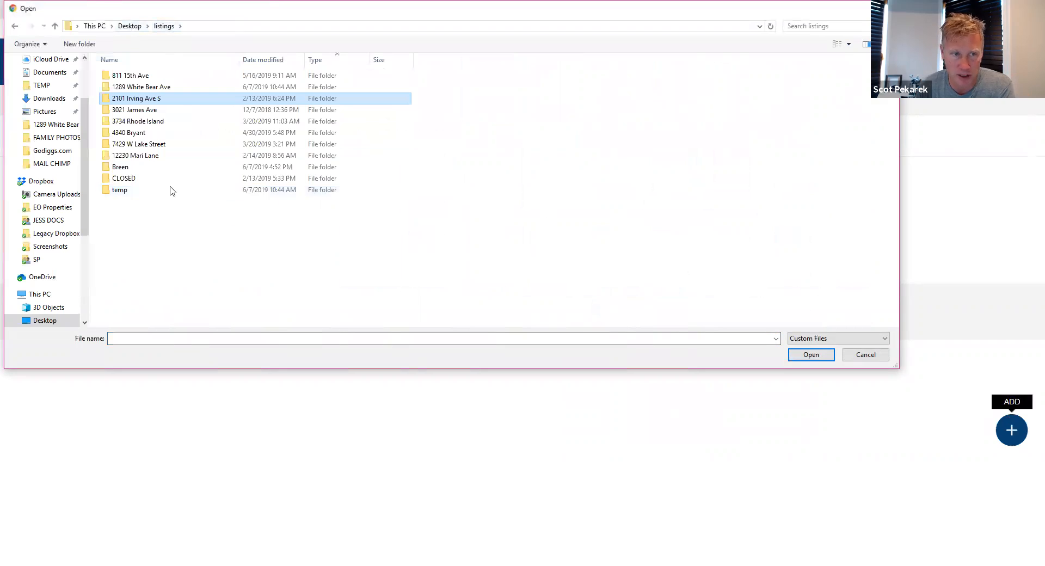
double_click(171, 122)
left_click(163, 27)
double_click(133, 133)
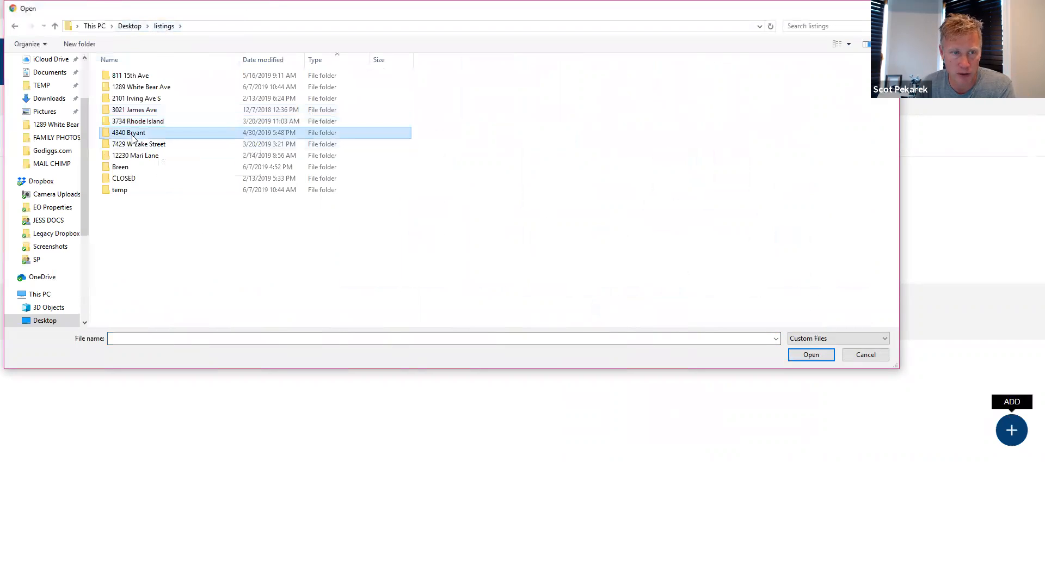
double_click(123, 76)
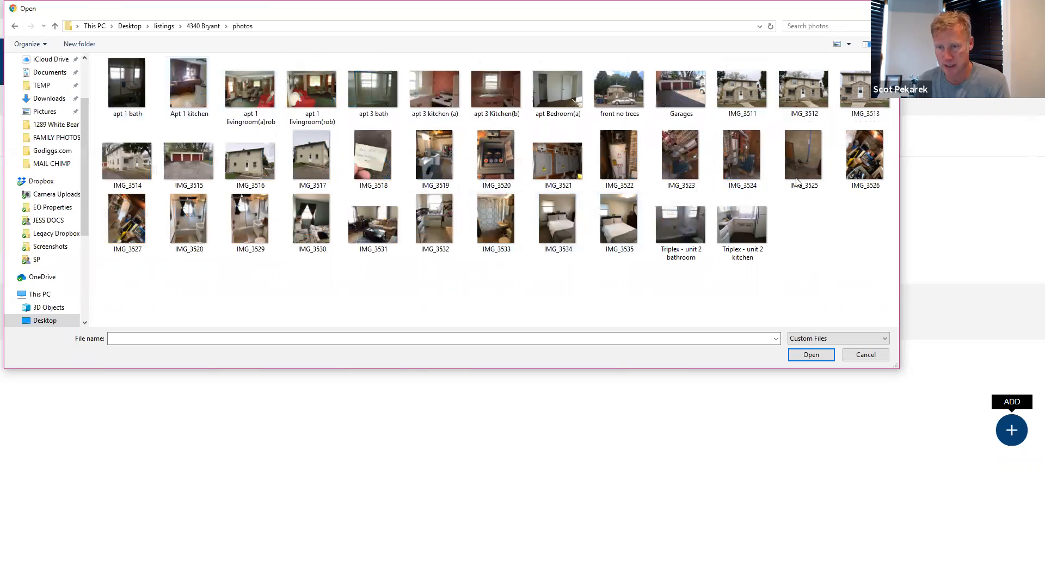
left_click(731, 221)
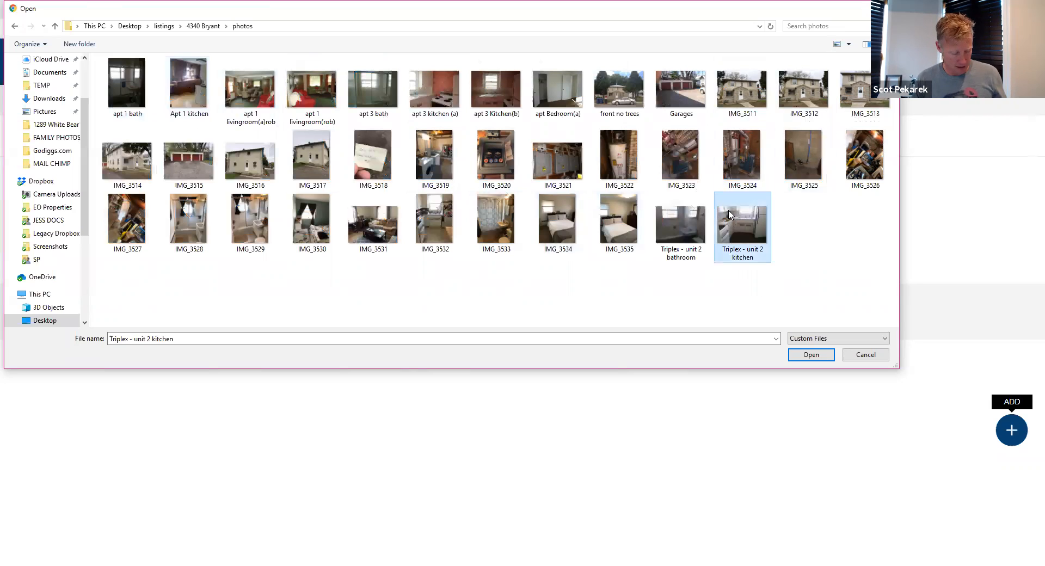
left_click(488, 86, "shift")
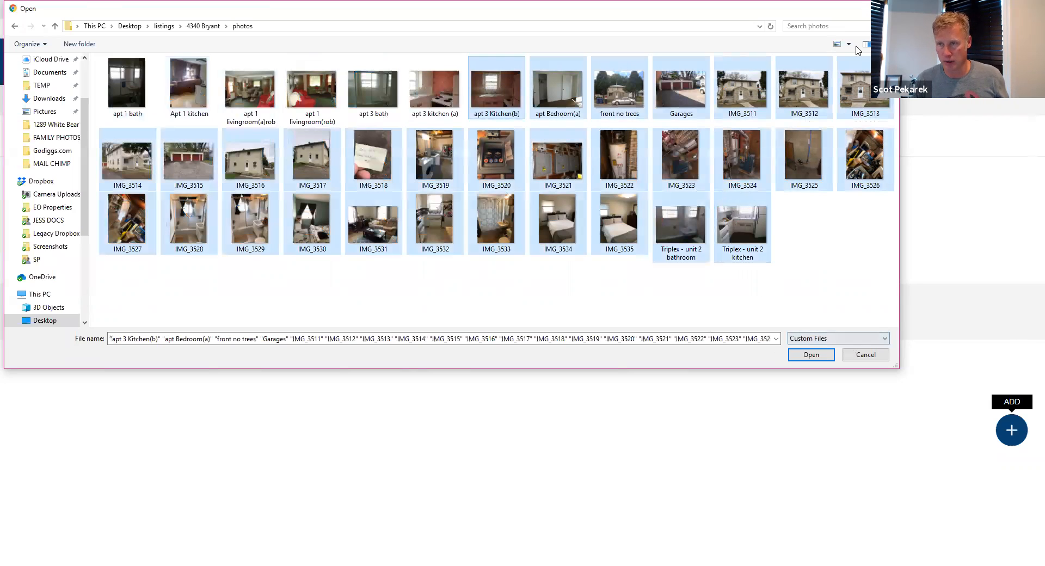
left_click(854, 356)
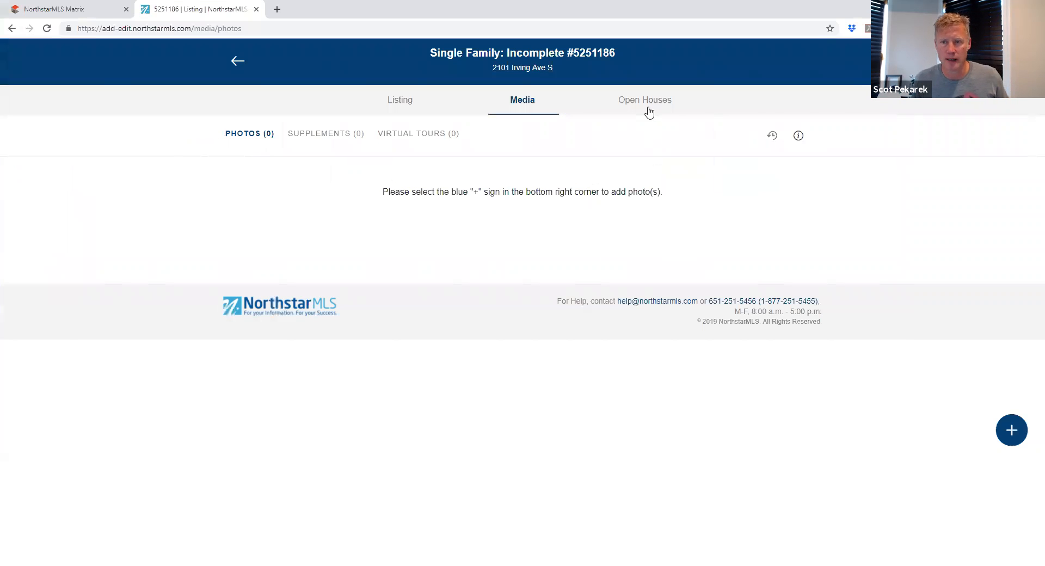
Step: Start a new open house for listing #5251186, prefilled as Public on 6/20/2019, 1:00–2:00 PM
left_click(648, 110)
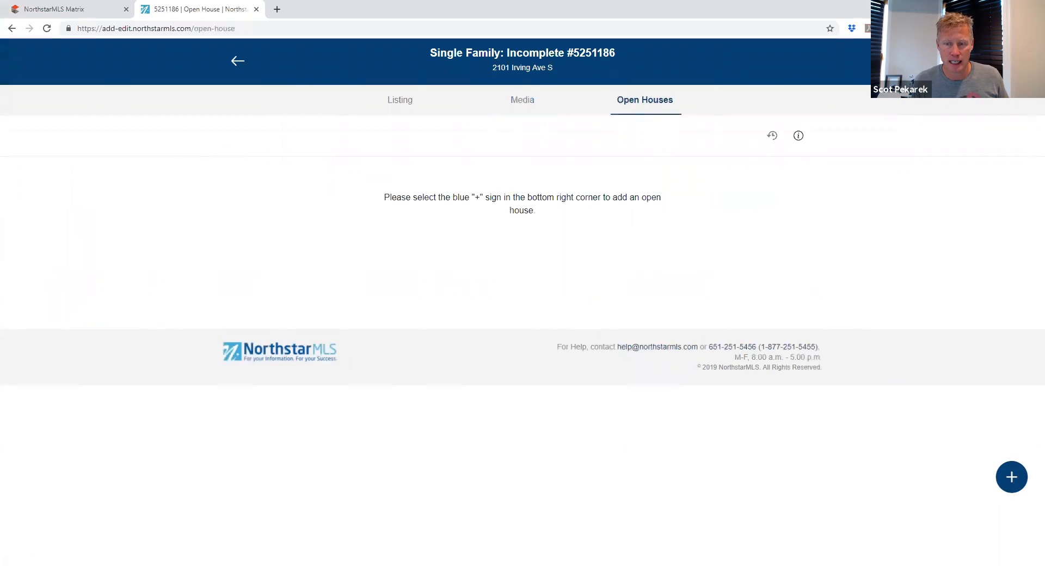
left_click(1011, 476)
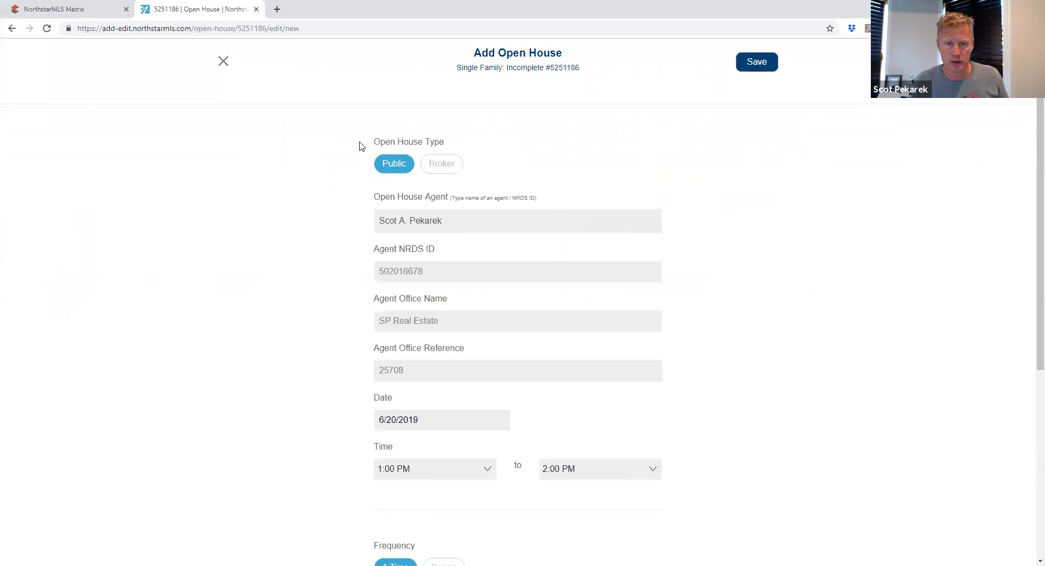
Step: Toggle Open House Type between Broker and Public, leaving it Public, while reviewing the form
left_click(439, 165)
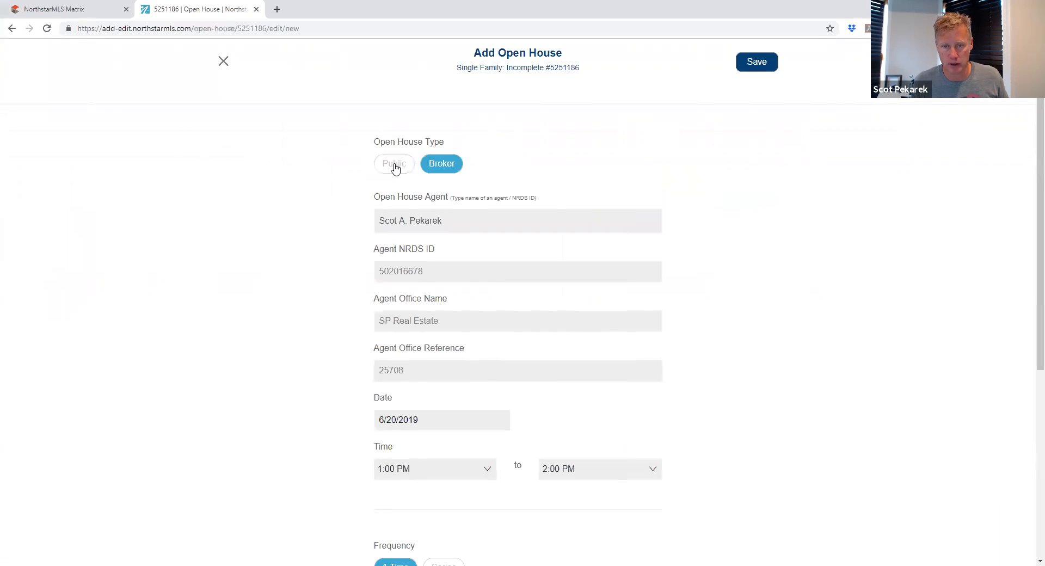
left_click(395, 165)
scroll(312, 187, "down", 3)
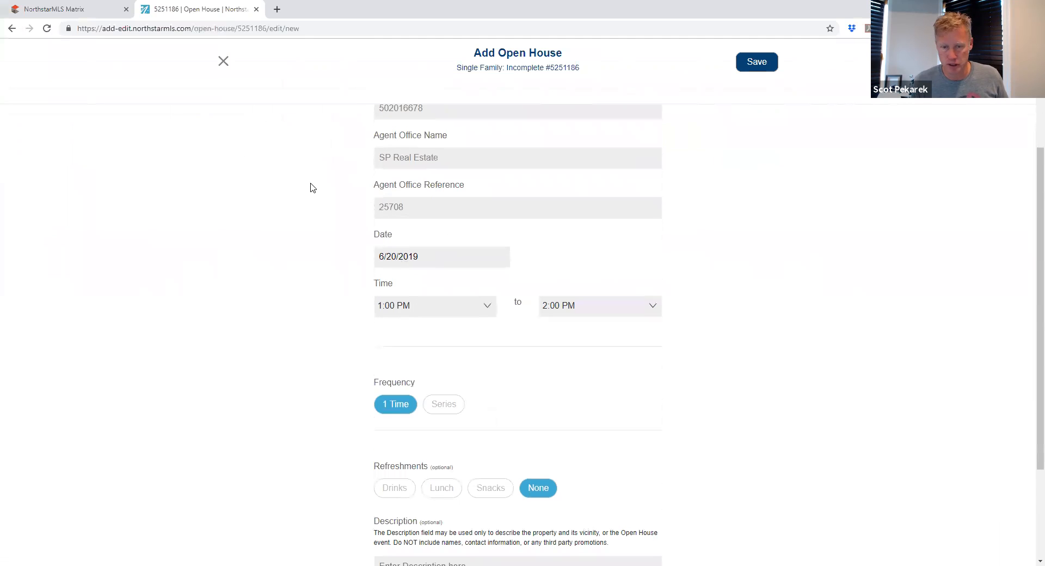
scroll(312, 299, "up", 2)
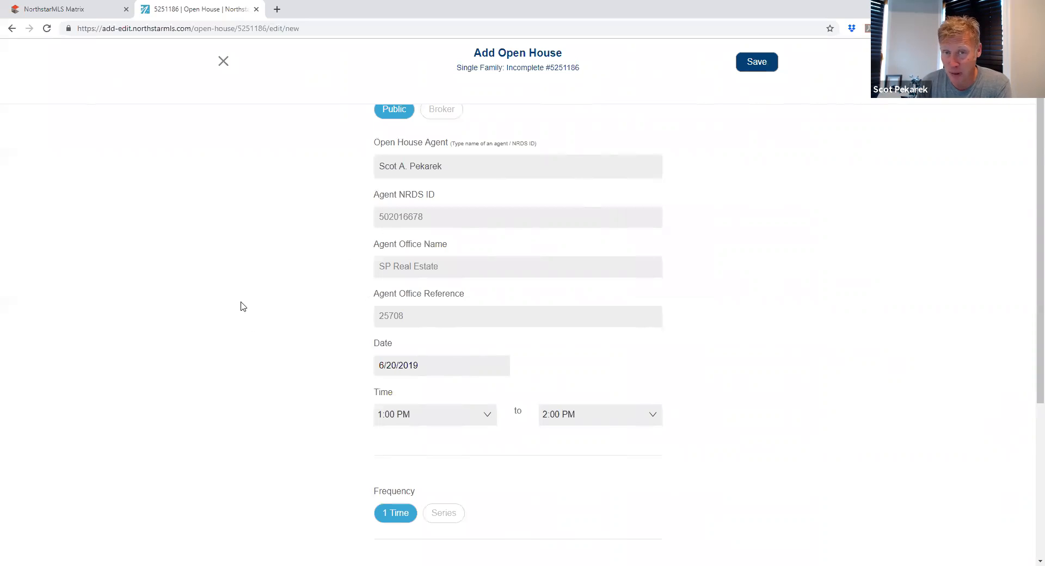
scroll(293, 331, "down", 4)
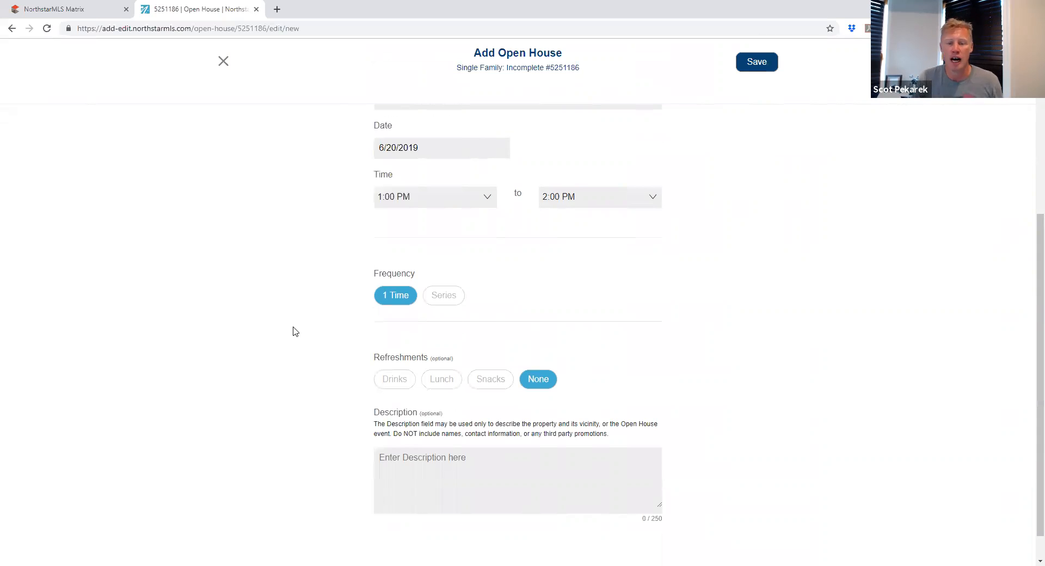
scroll(413, 406, "up", 5)
left_click(442, 165)
scroll(381, 400, "down", 5)
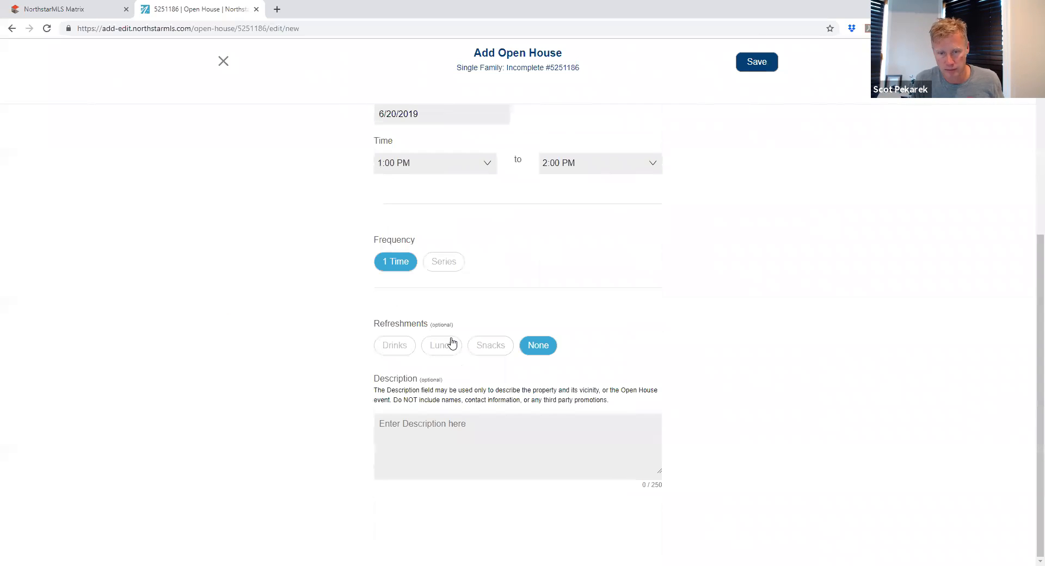
scroll(467, 252, "up", 3)
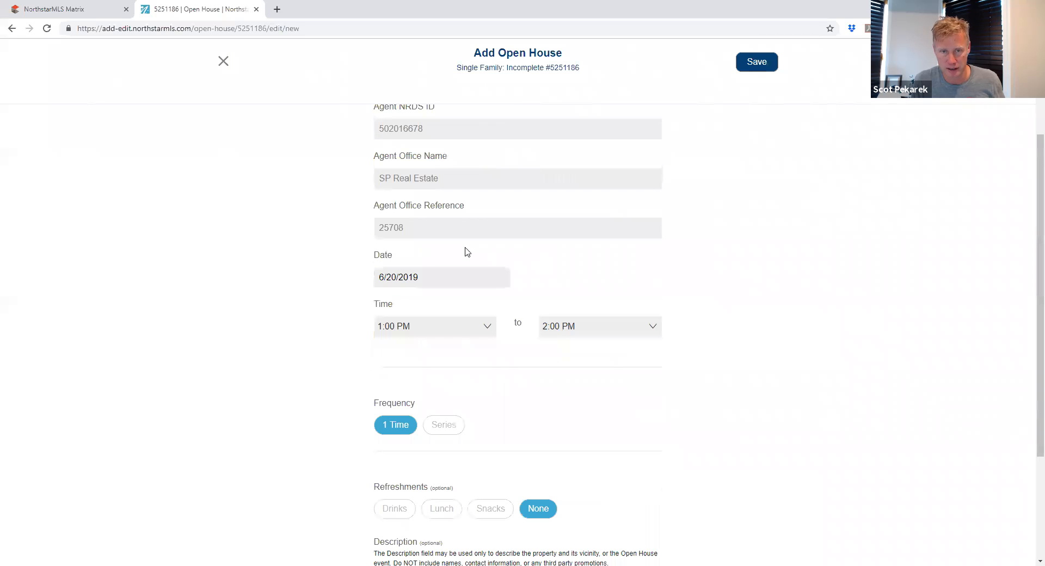
scroll(460, 245, "up", 3)
left_click(386, 164)
scroll(418, 327, "down", 1)
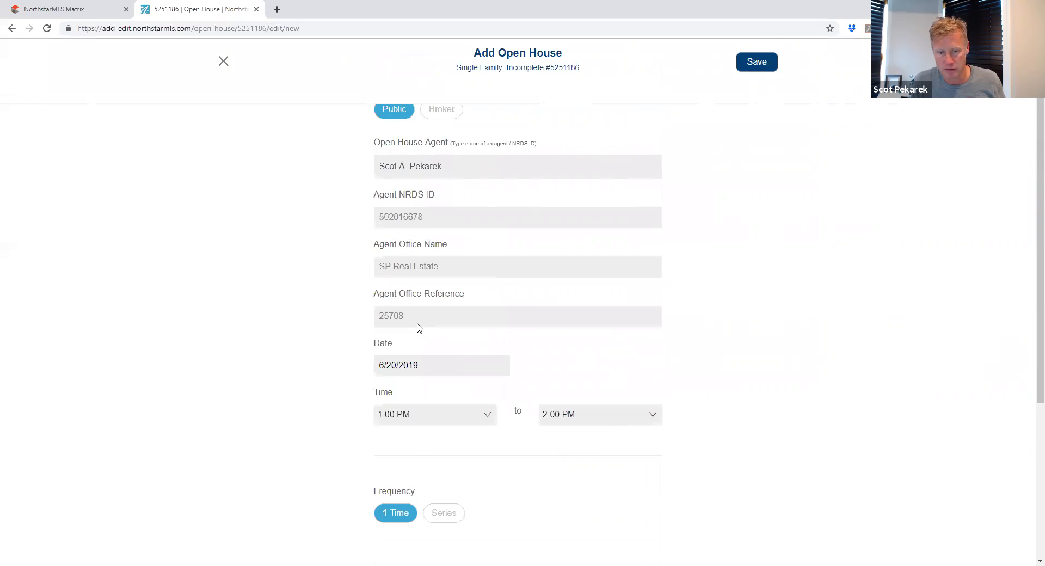
scroll(419, 328, "down", 4)
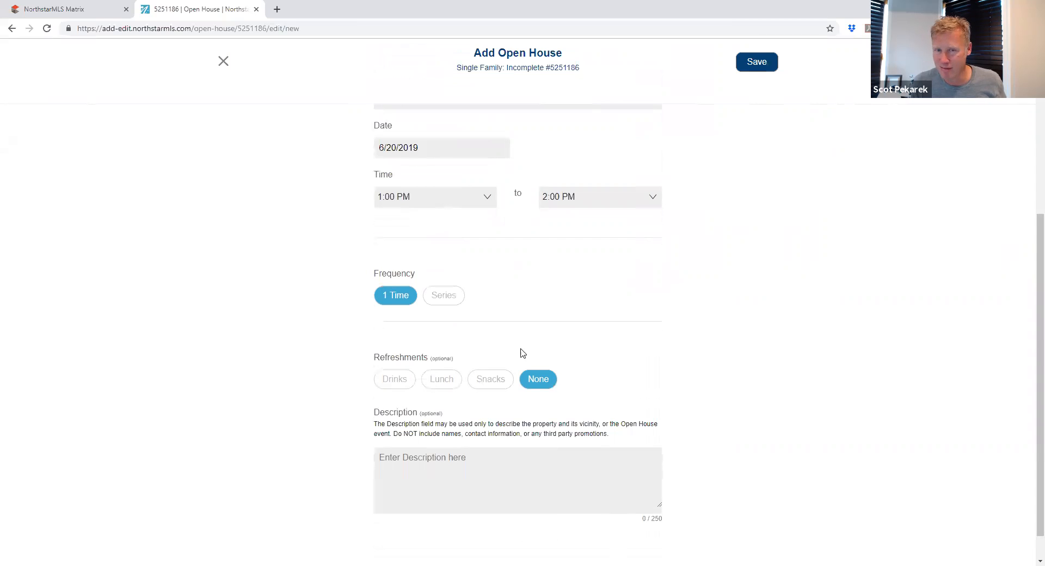
scroll(499, 369, "up", 4)
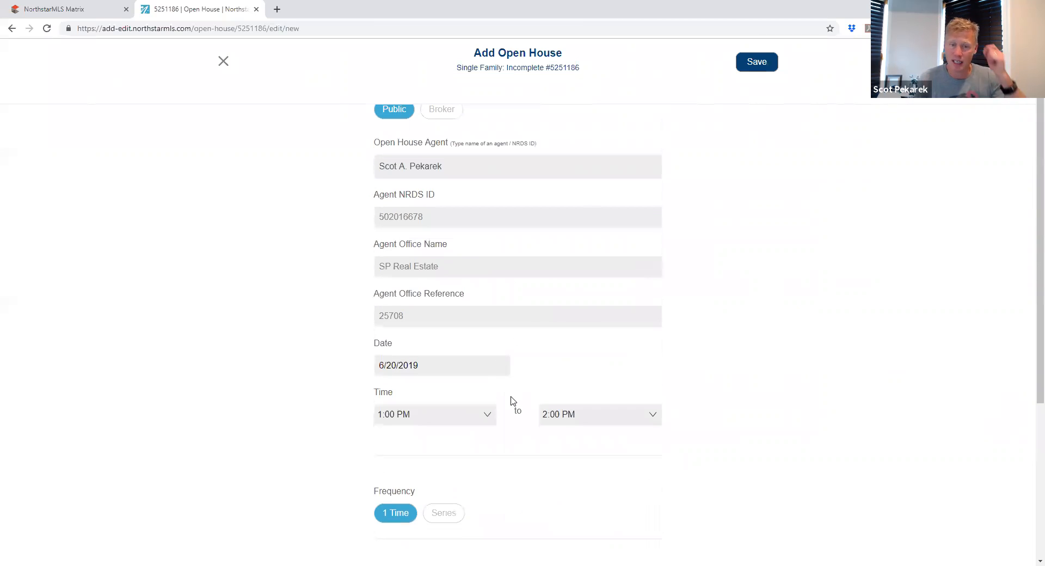
scroll(512, 401, "down", 4)
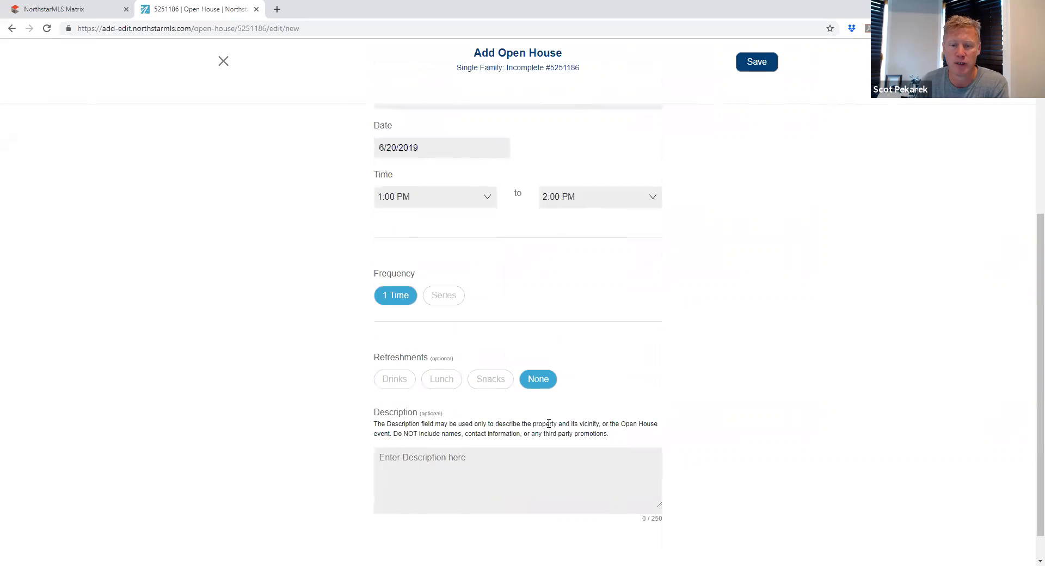
scroll(548, 424, "up", 3)
scroll(583, 333, "up", 2)
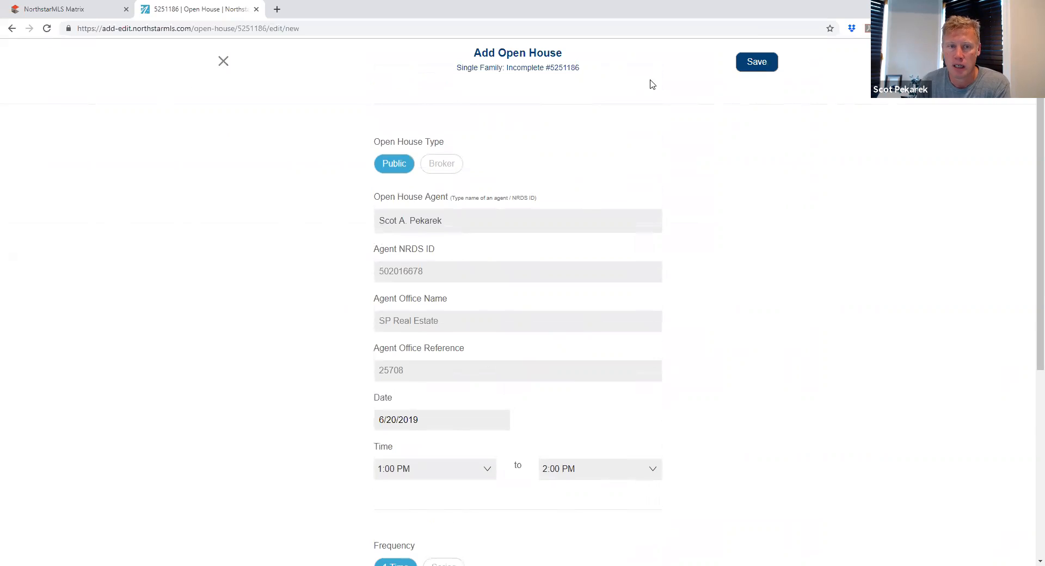
left_click(224, 61)
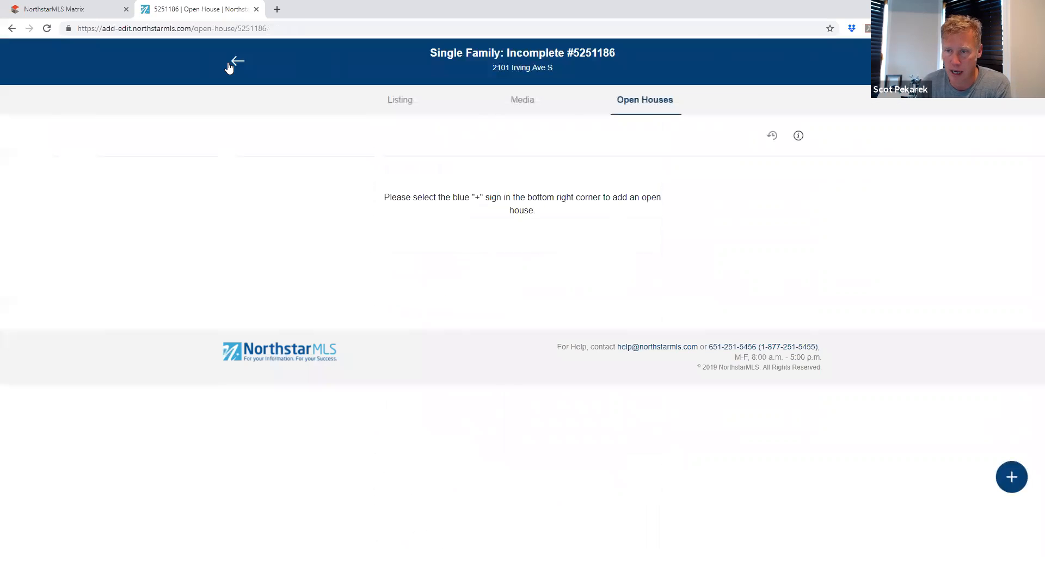
left_click(401, 101)
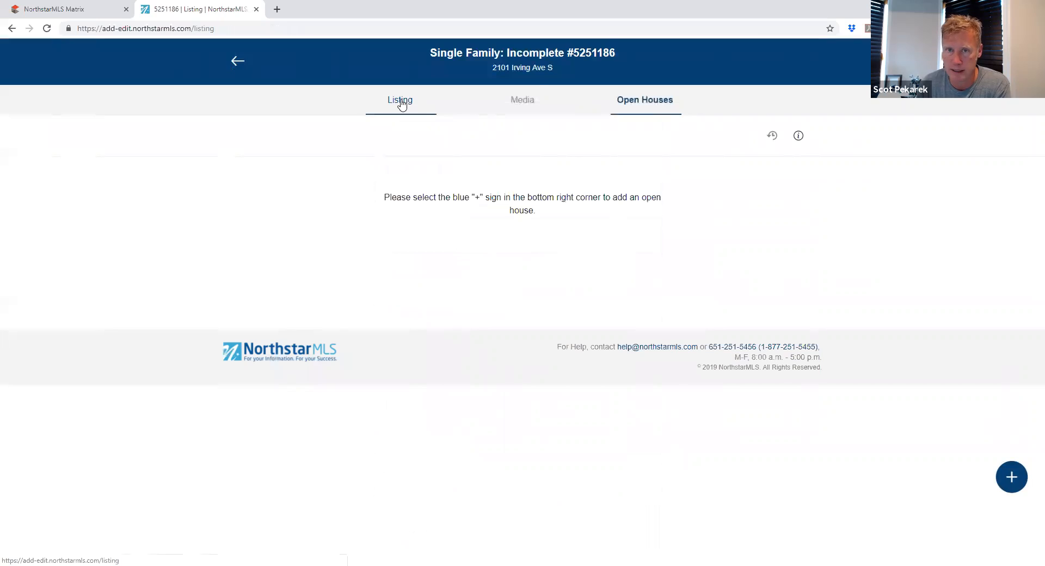